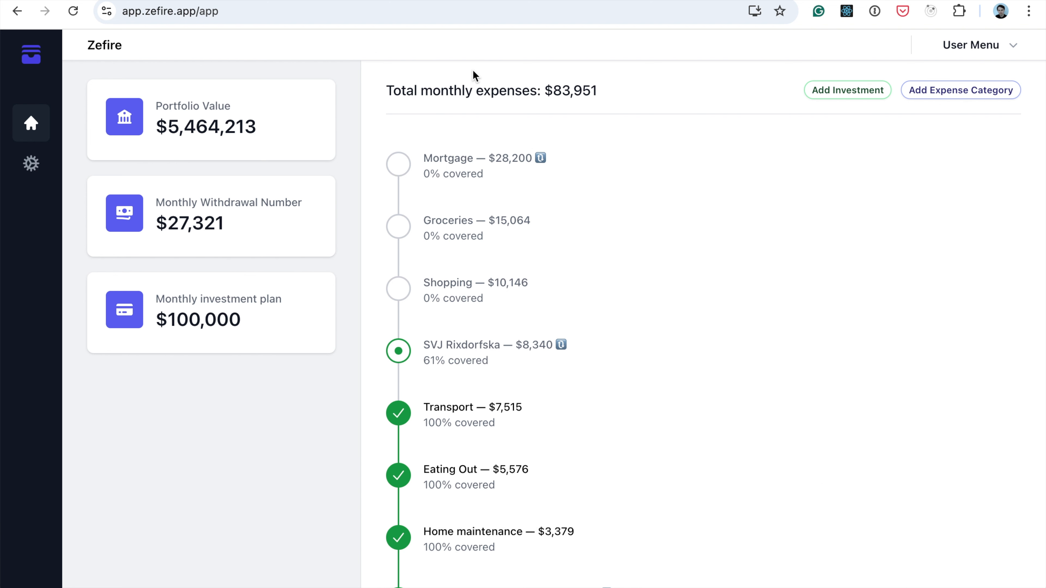
Look over the monthly expense list and how far each category is covered on the dashboard
scroll(511, 310, "down", 2)
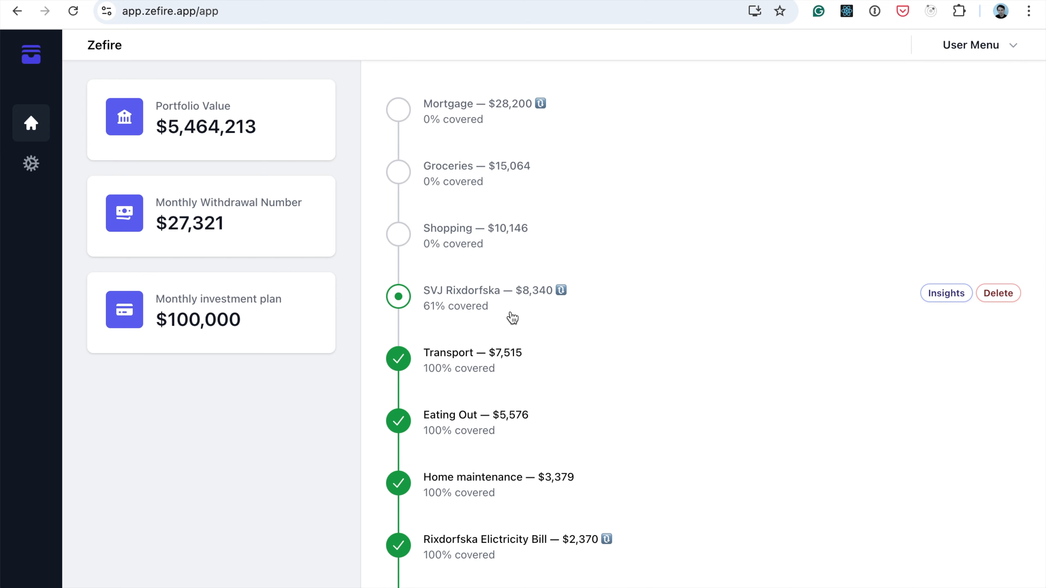
scroll(528, 391, "down", 4)
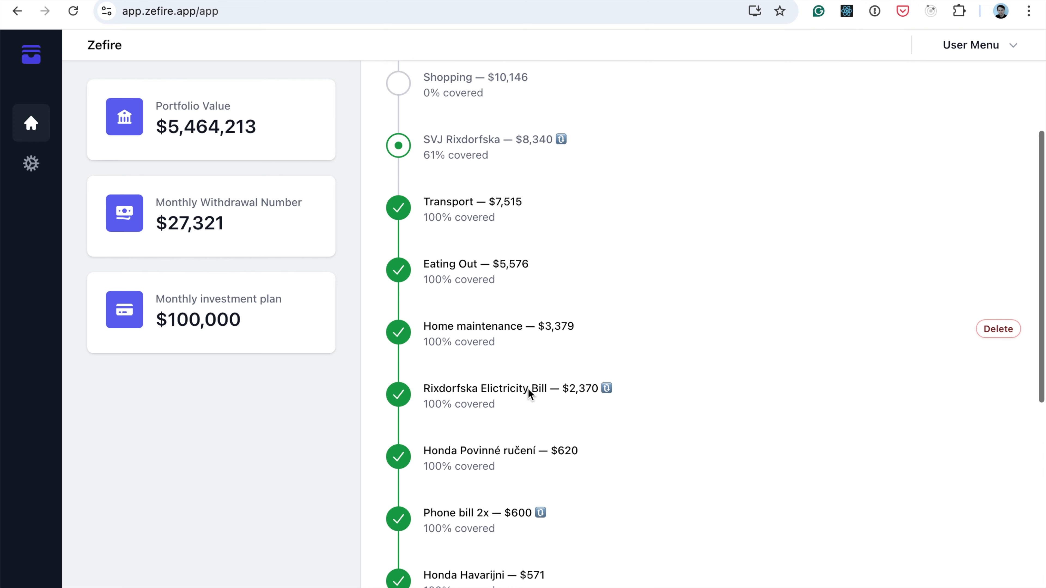
scroll(529, 390, "up", 2)
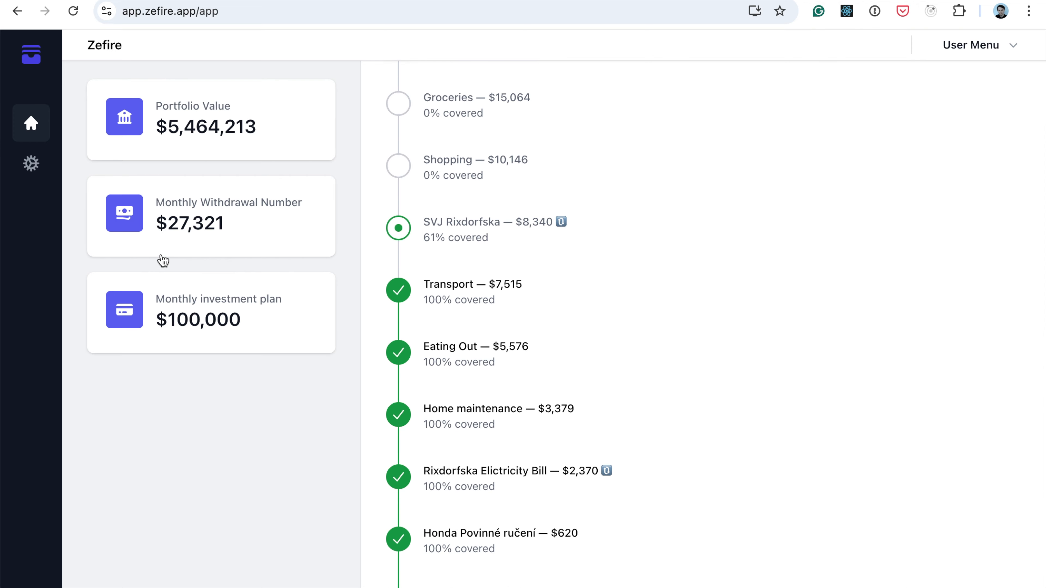
scroll(164, 260, "up", 3)
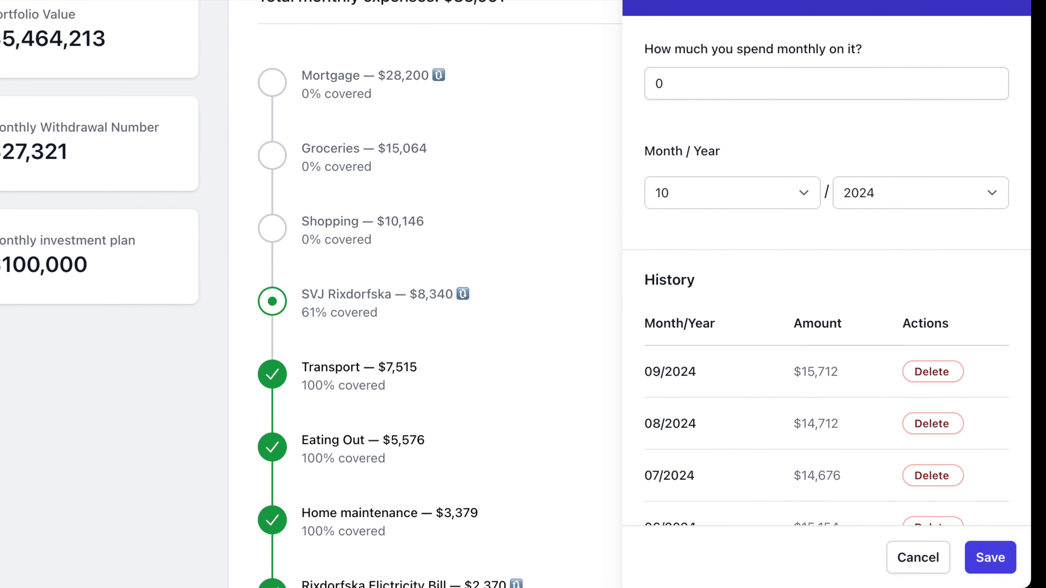
Leave the monthly spending entry form and review the investment history in the Log Recent Investment form
left_click(671, 298)
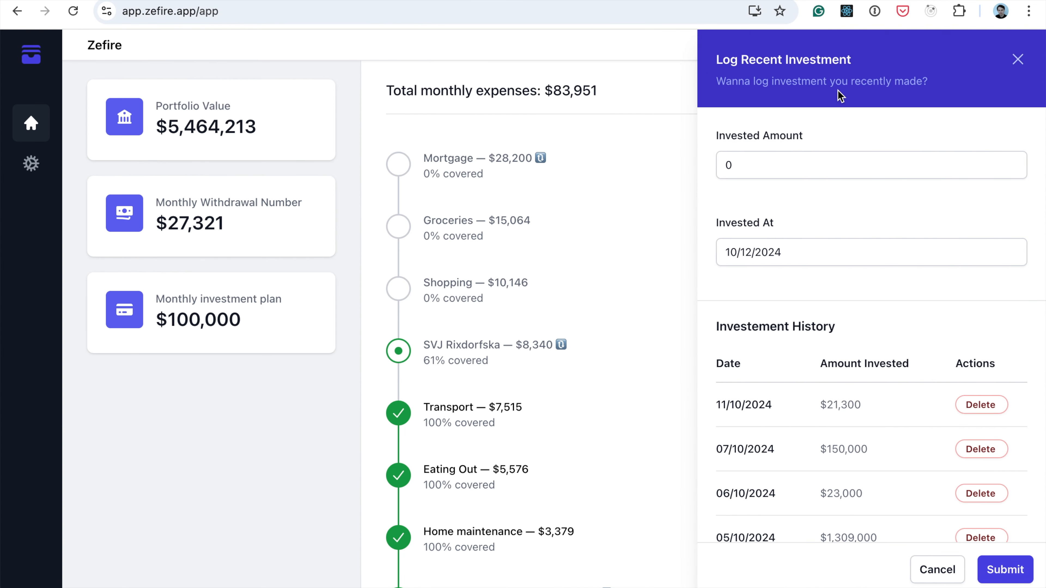
scroll(879, 225, "down", 2)
scroll(879, 232, "down", 2)
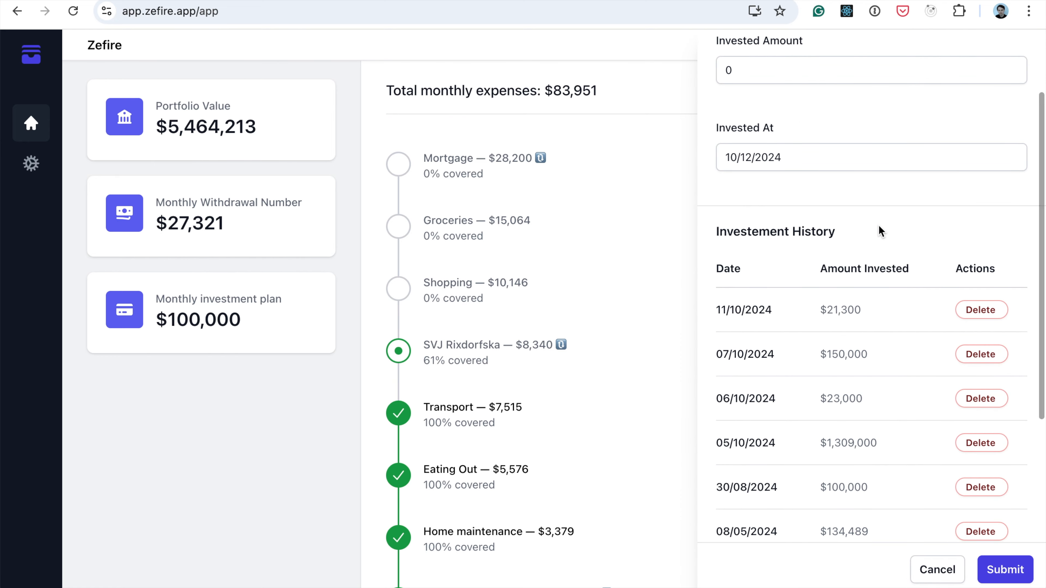
scroll(862, 334, "down", 1)
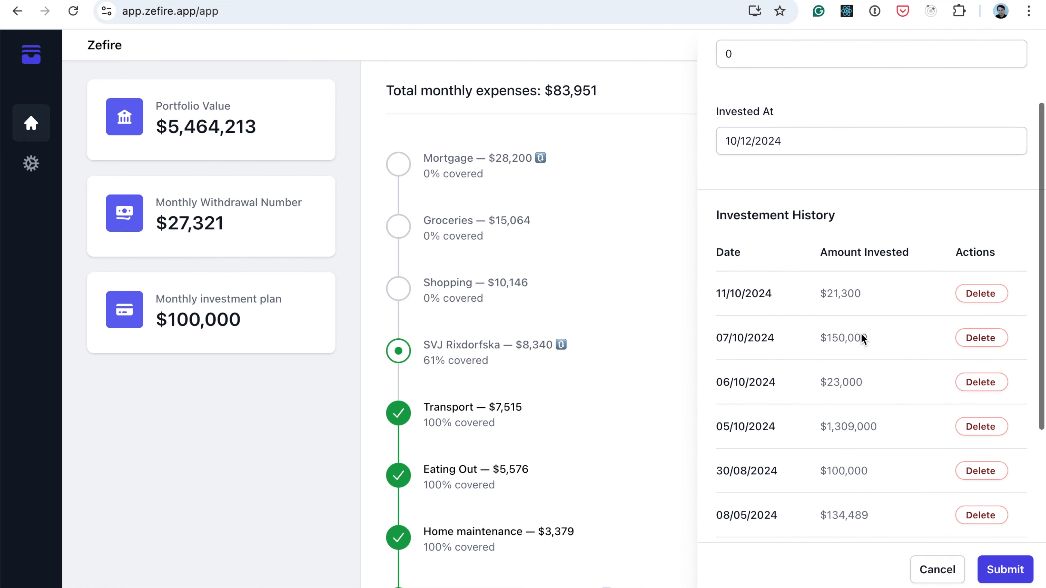
scroll(862, 334, "down", 1)
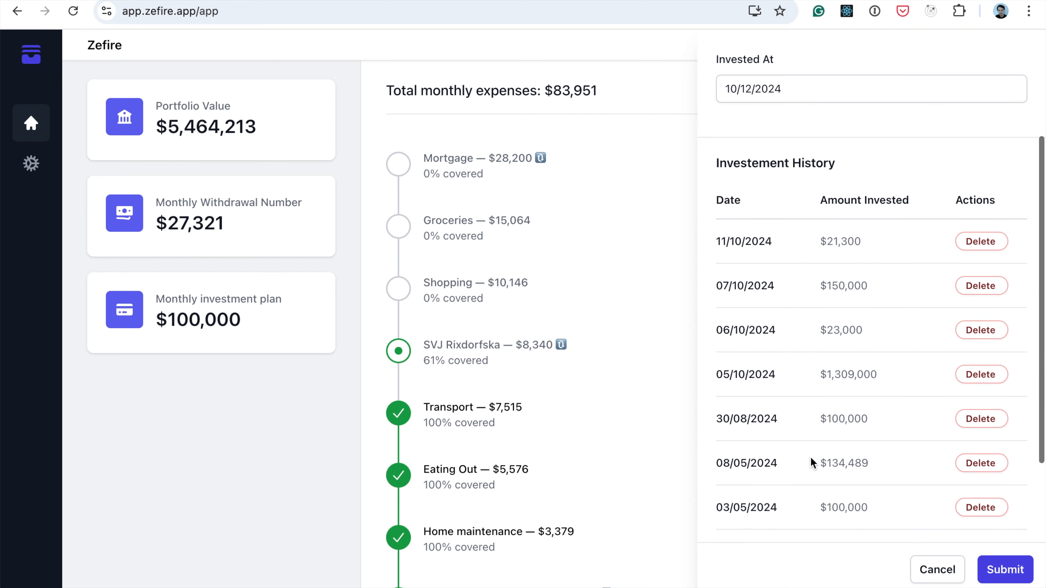
scroll(811, 457, "down", 2)
scroll(799, 449, "up", 2)
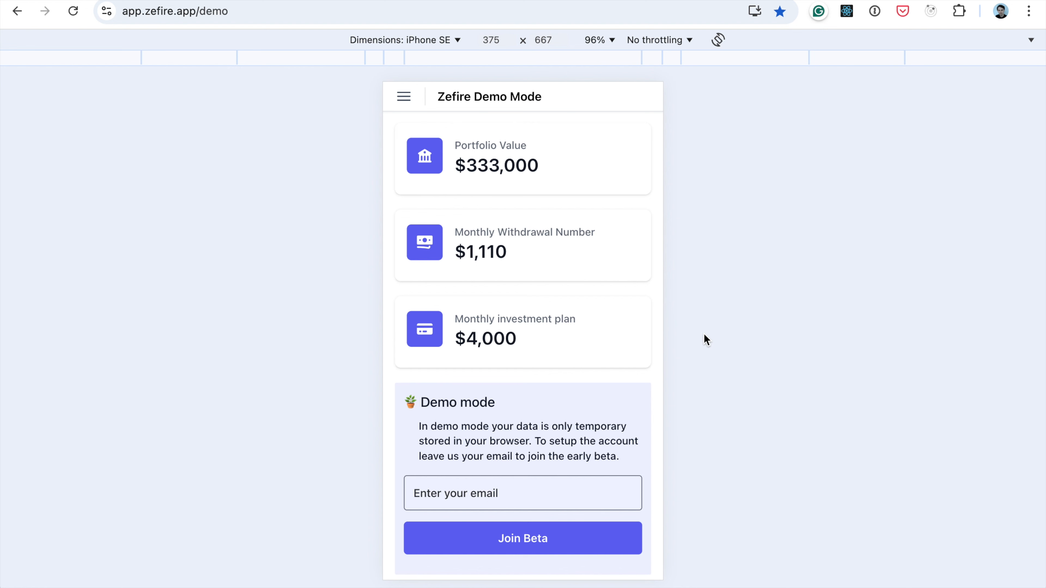
Look through the demo dashboard in the iPhone SE view, including the summary cards and the expense list
scroll(579, 288, "up", 1)
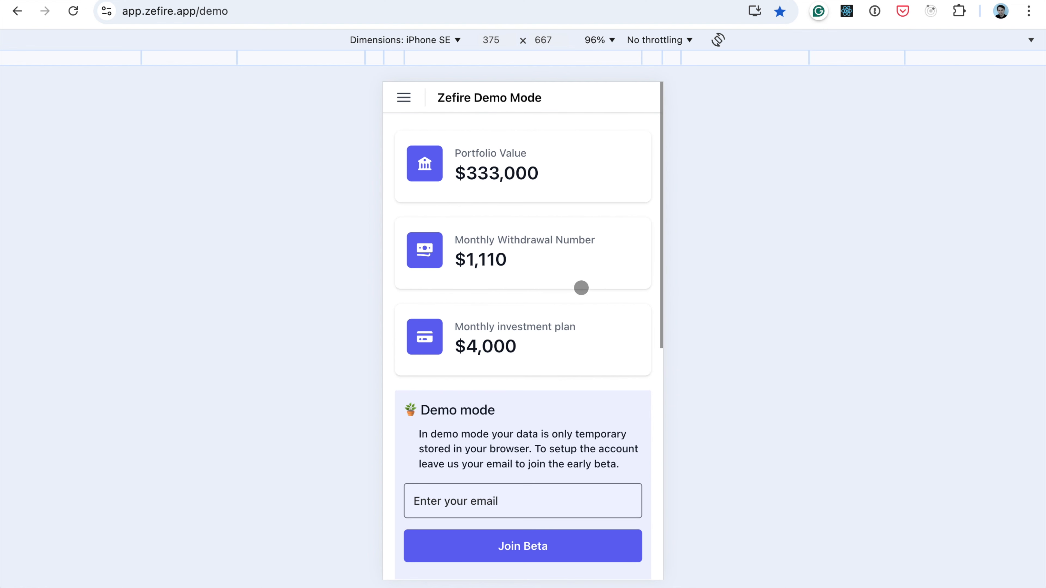
scroll(577, 397, "down", 1)
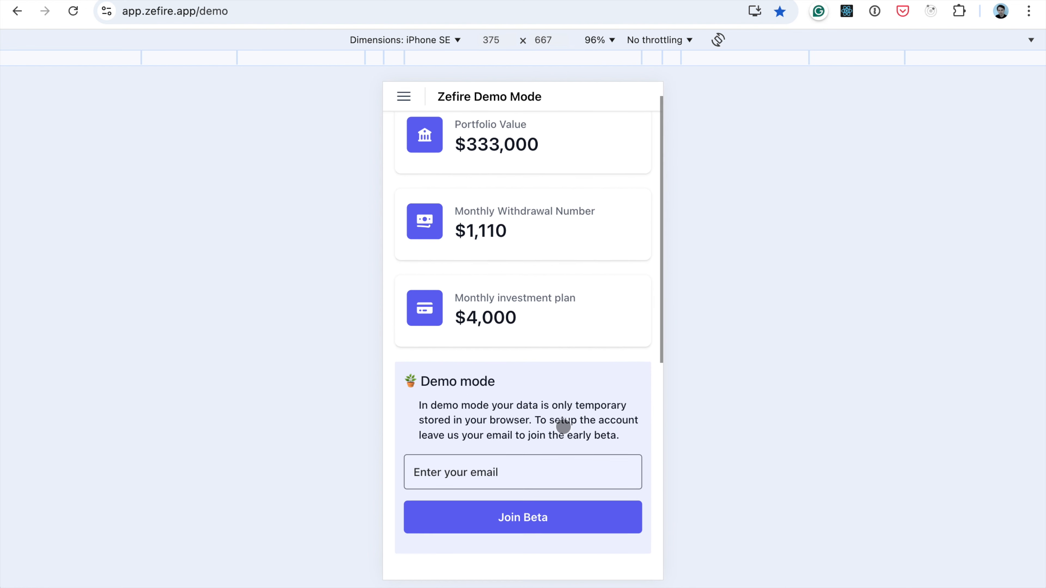
scroll(564, 427, "down", 10)
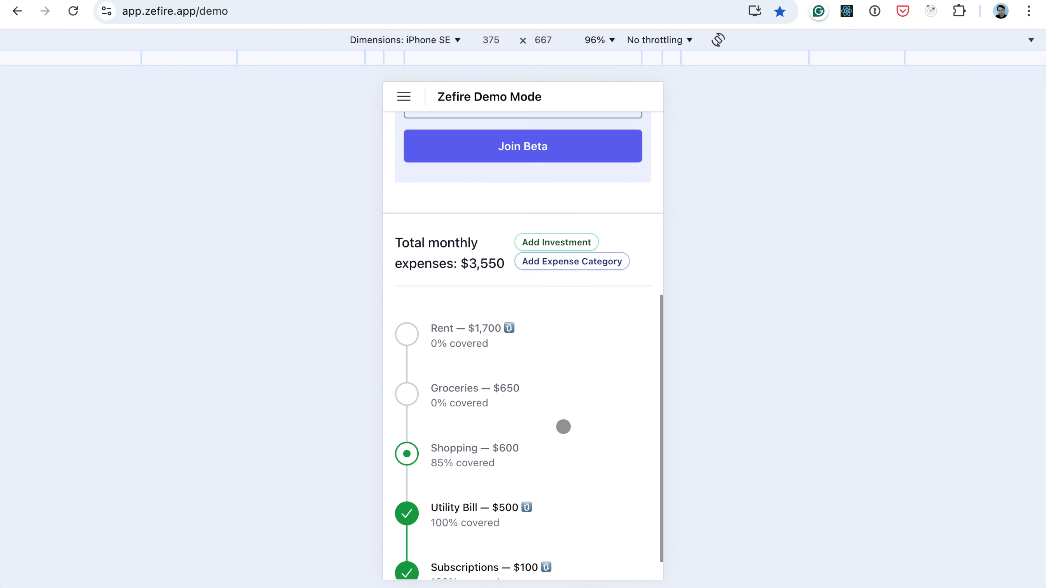
scroll(563, 426, "up", 1)
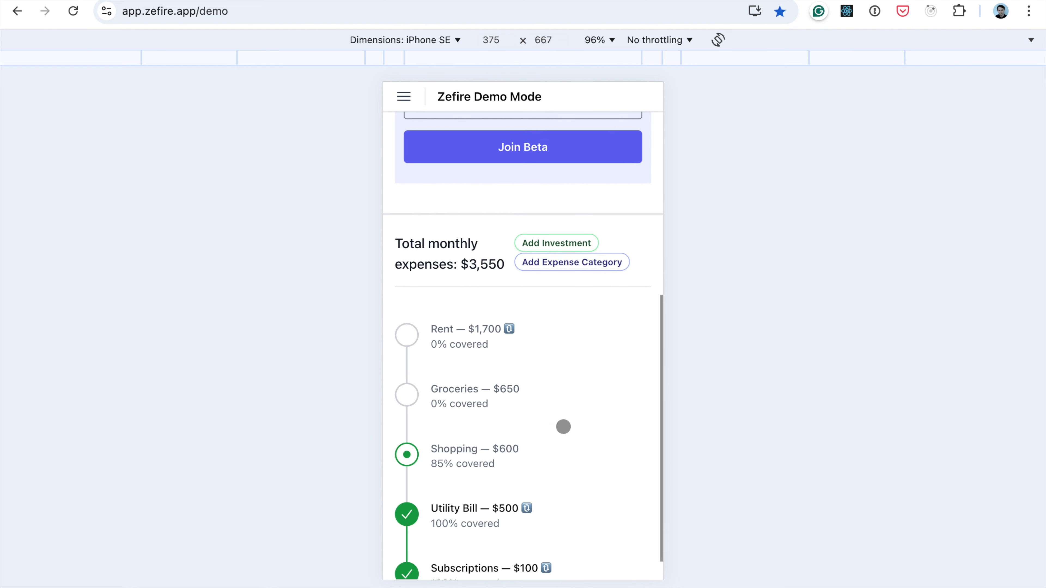
left_click(461, 350)
left_click(403, 323)
scroll(416, 312, "up", 3)
scroll(424, 312, "up", 7)
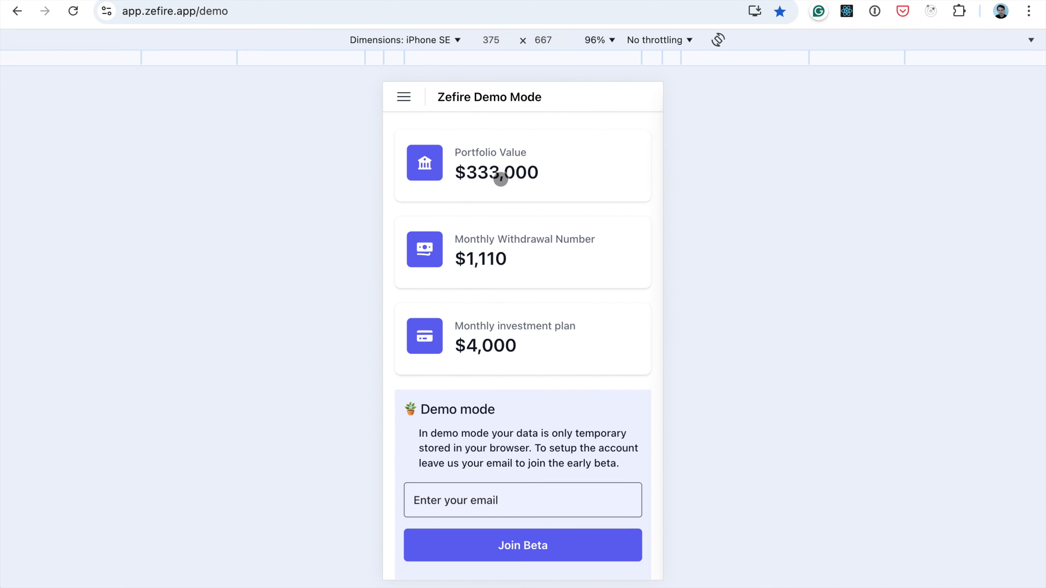
left_click(499, 177)
left_click(402, 205)
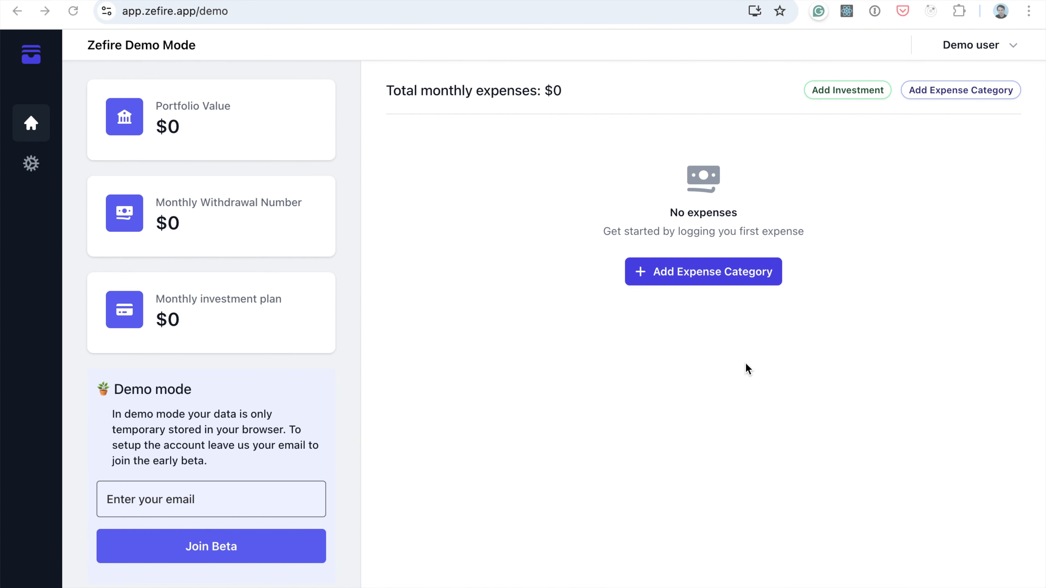
Start a new expense category named Utility Bill and clear its prefilled monthly amount
left_click(711, 274)
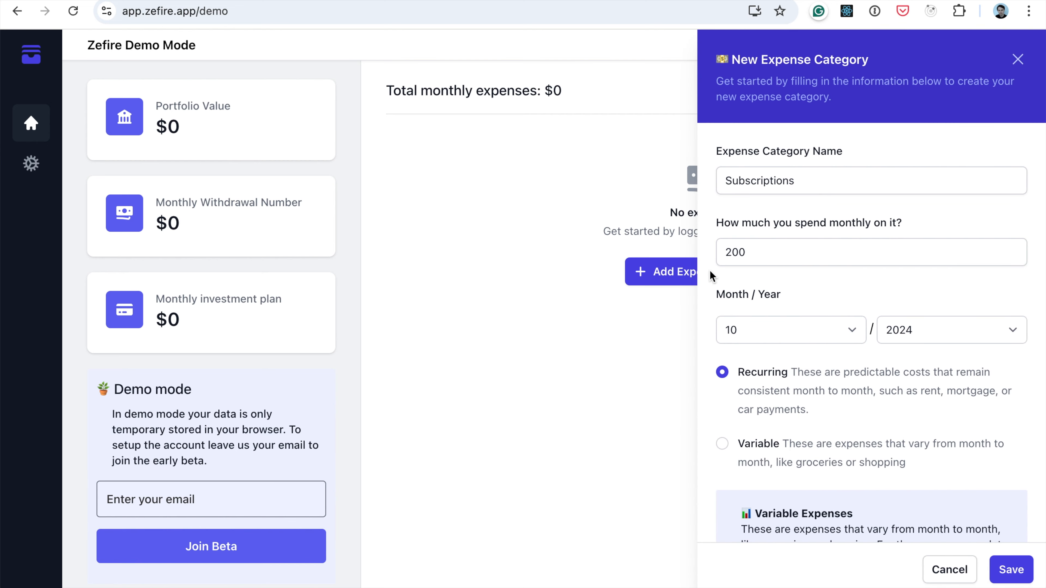
double_click(762, 181)
key("BackSpace")
double_click(764, 251)
key("BackSpace")
left_click(743, 185)
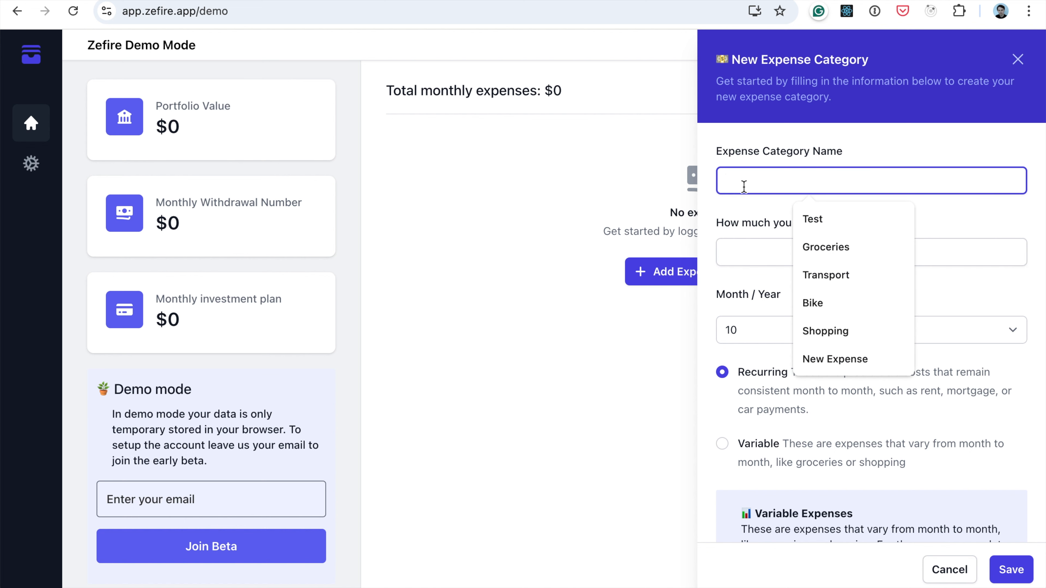
type("Utility Bill")
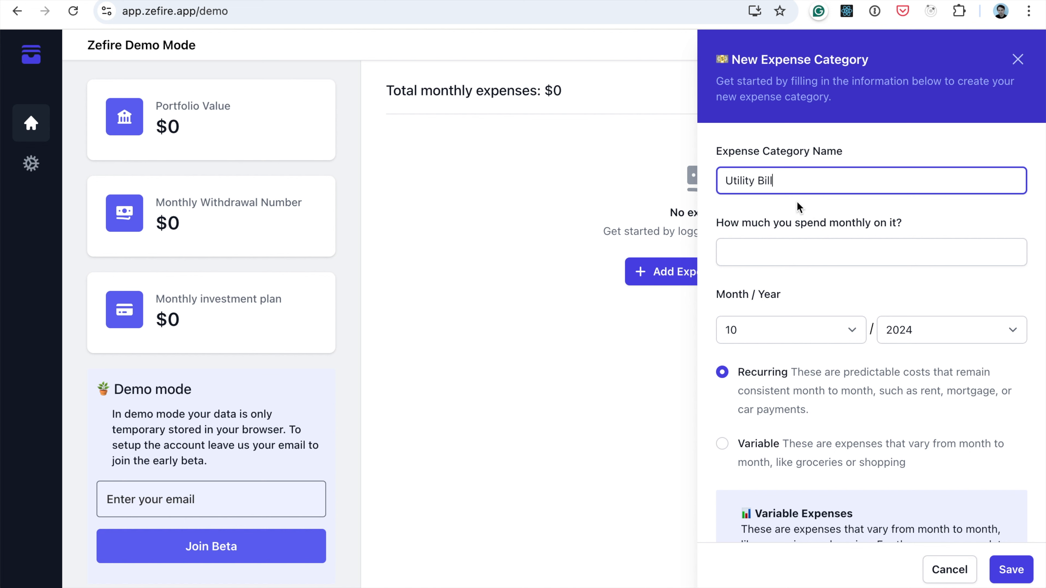
Set the Utility Bill category's monthly spending to 500 and its month to 01
left_click(762, 248)
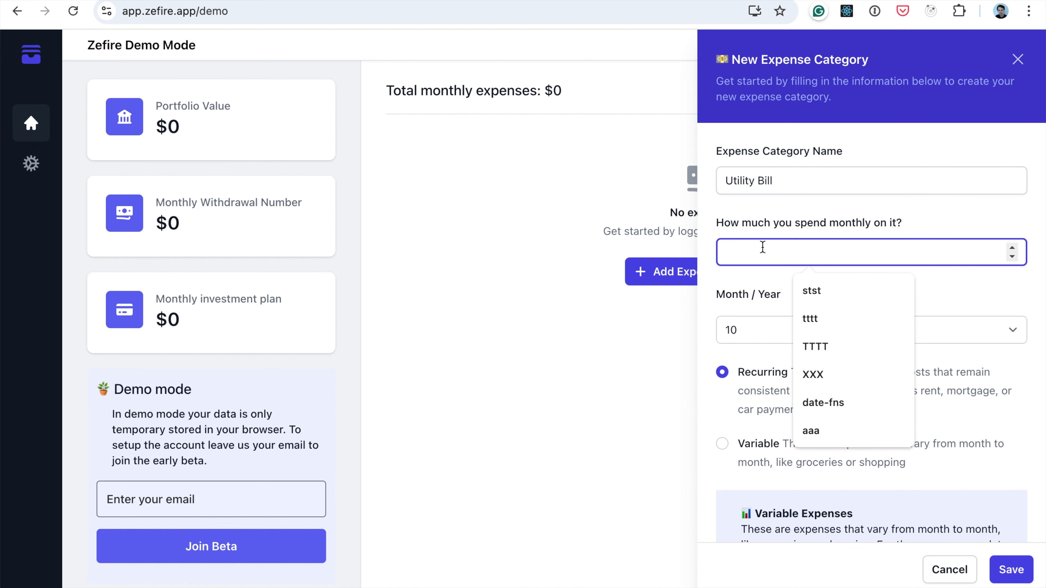
type("500")
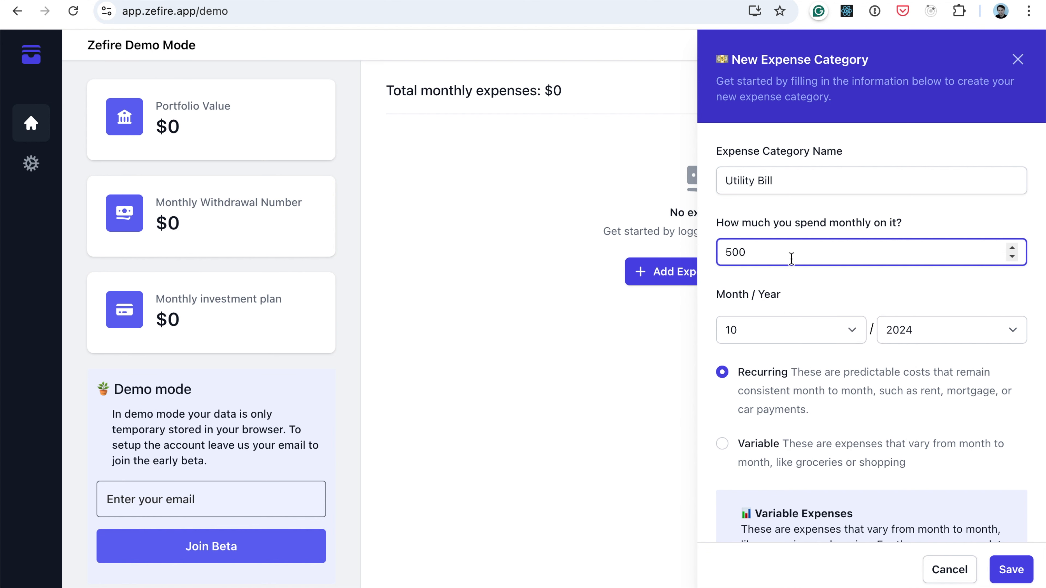
left_click(782, 336)
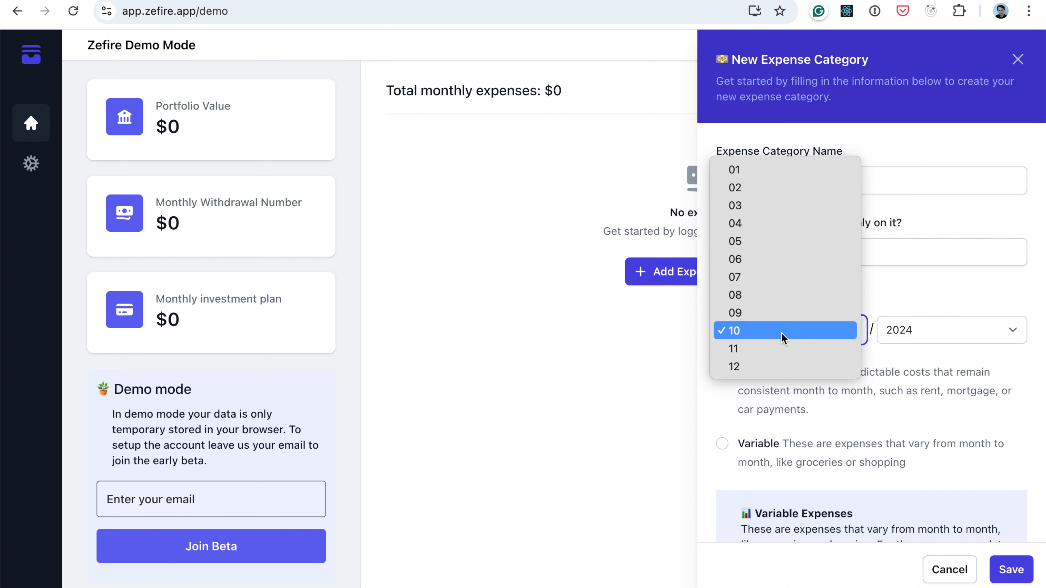
left_click(778, 172)
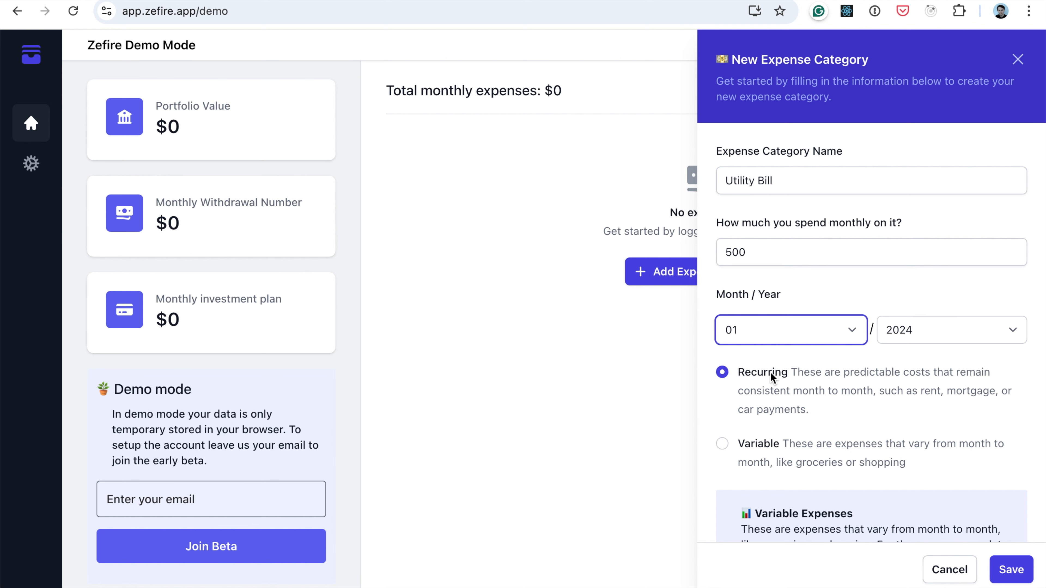
Read the explanations of recurring and variable expenses, and save Utility Bill as a recurring category
scroll(773, 373, "down", 2)
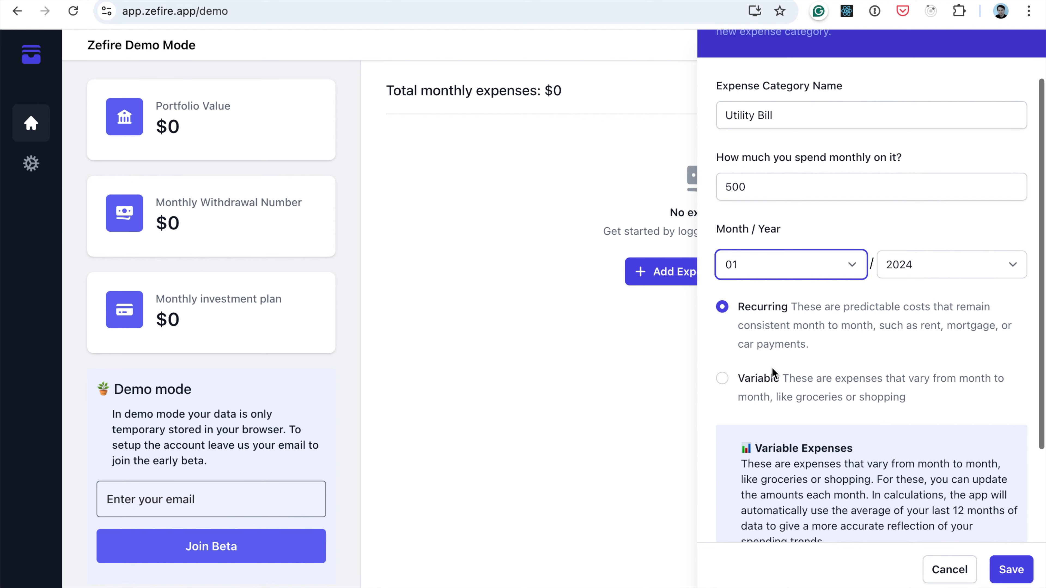
scroll(777, 302, "up", 1)
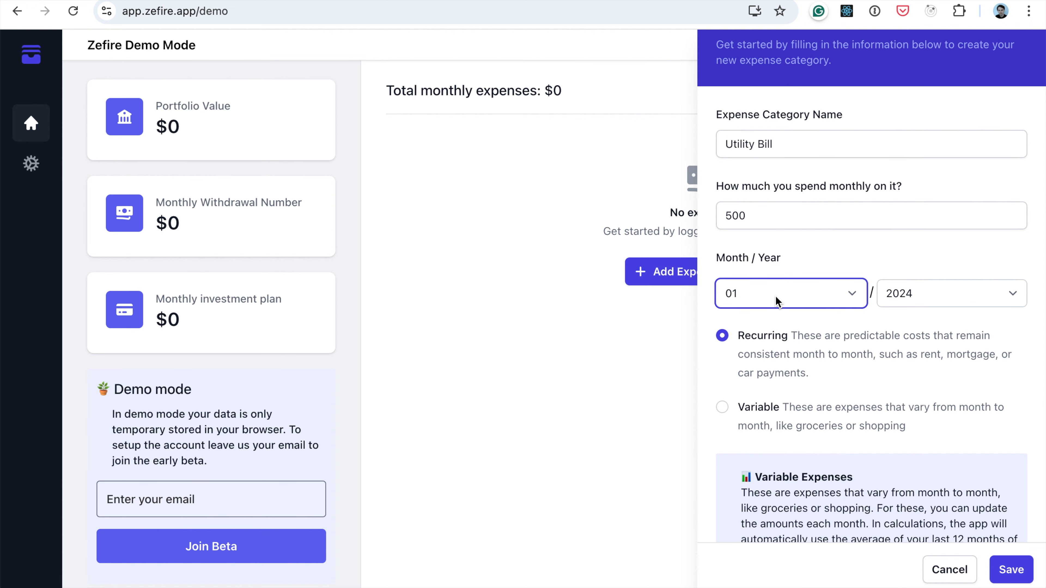
scroll(778, 301, "down", 1)
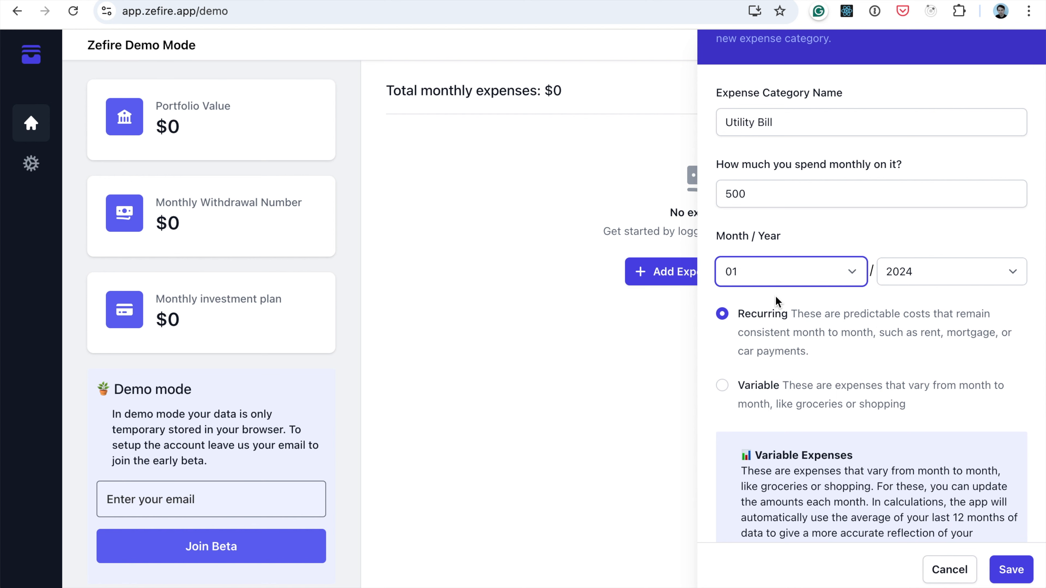
scroll(776, 295, "up", 2)
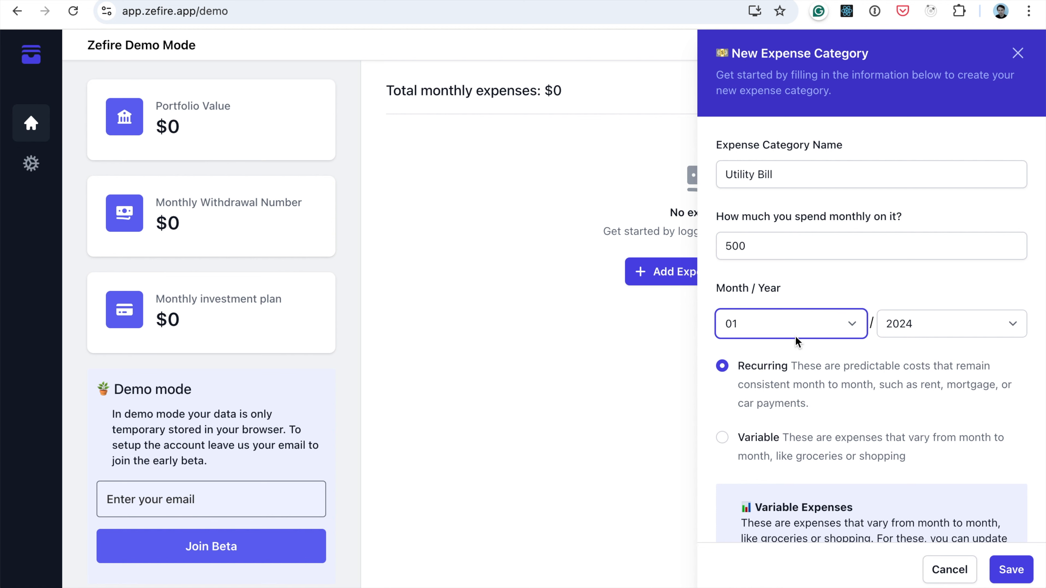
scroll(795, 336, "down", 6)
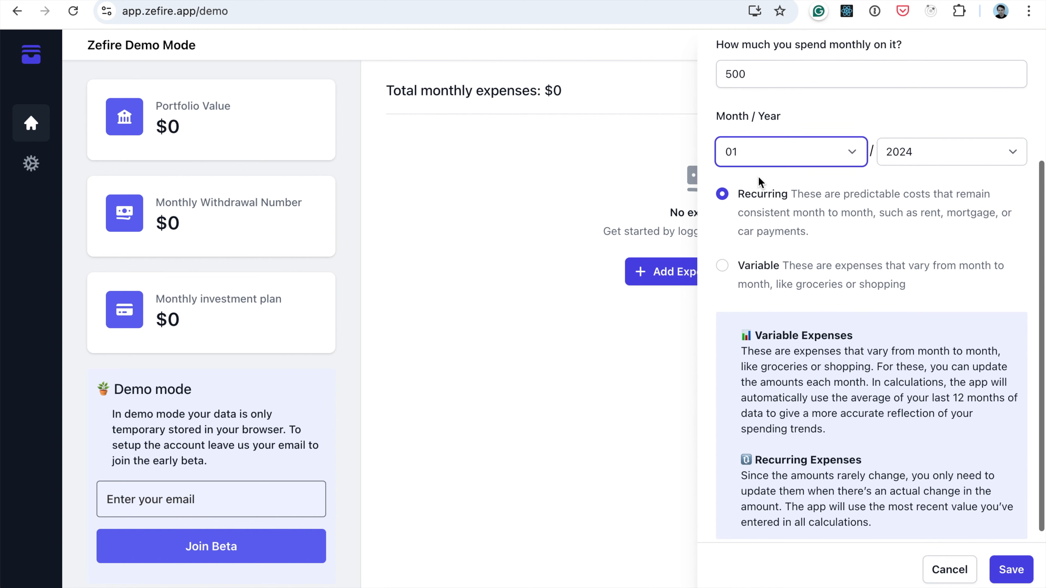
scroll(798, 158, "up", 4)
scroll(798, 150, "down", 4)
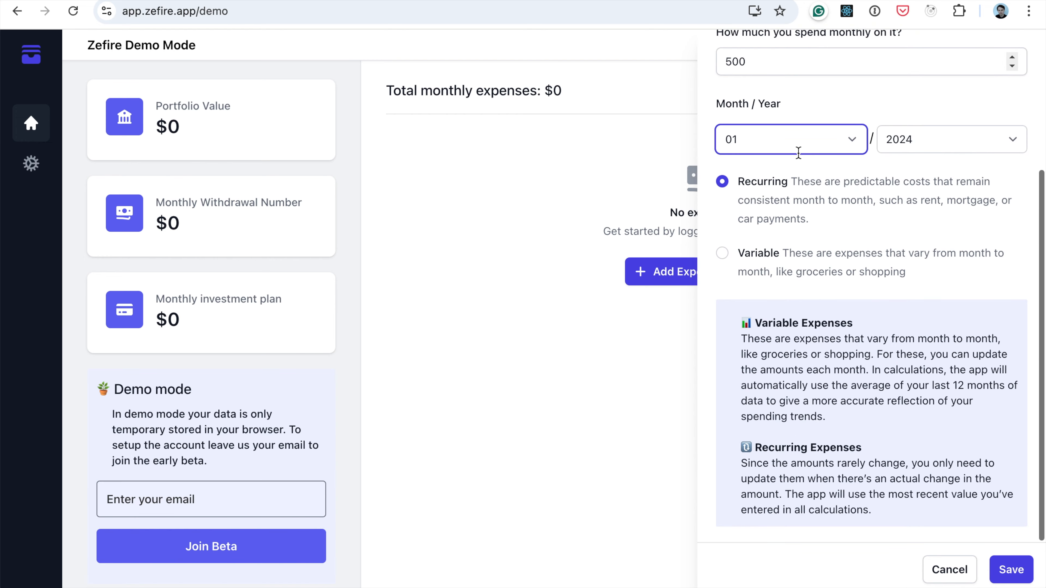
left_click(1001, 562)
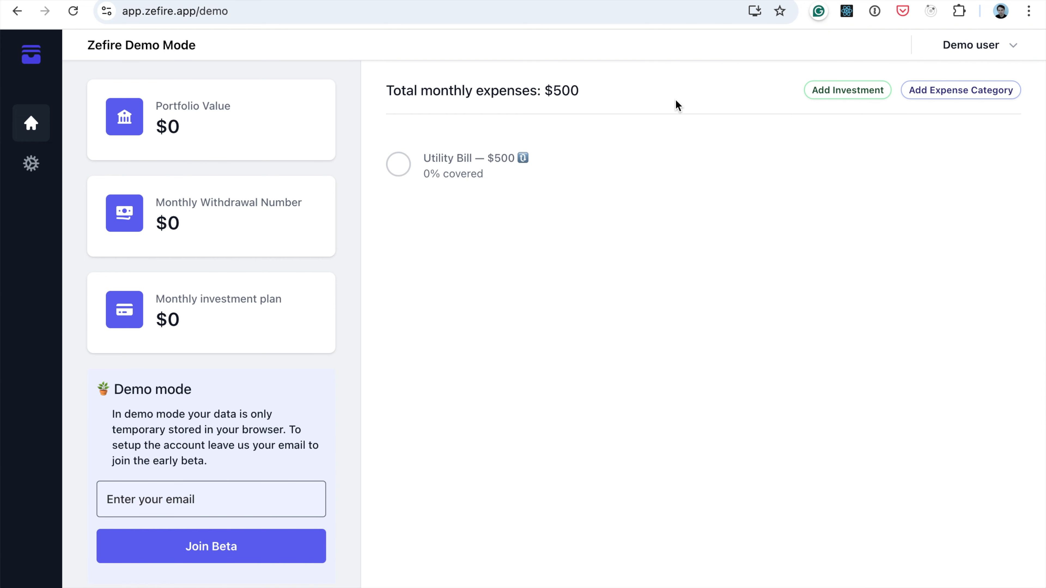
Start another expense category named Shopping with a monthly spending of 600
left_click(955, 97)
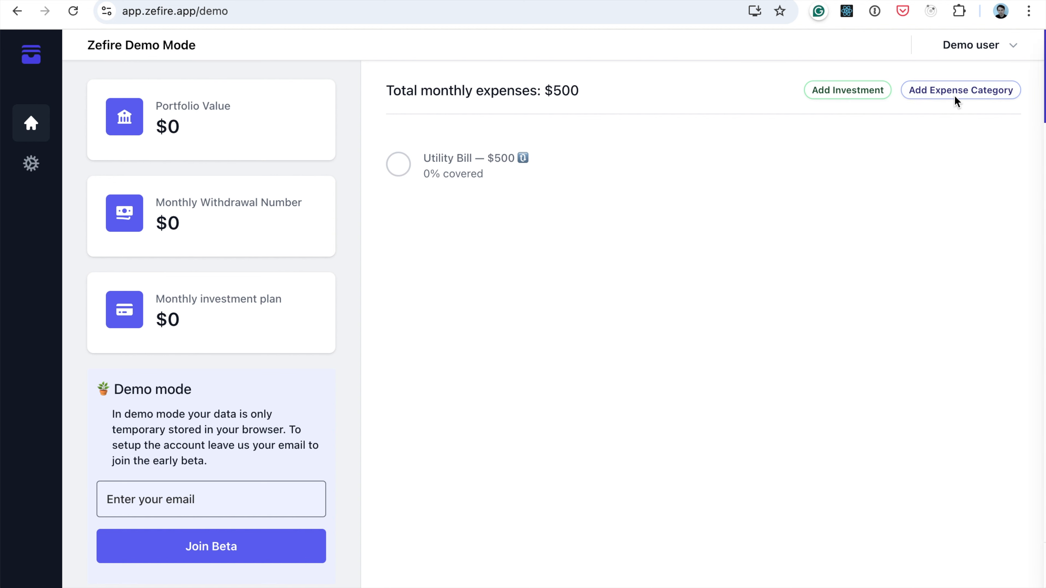
left_click(845, 177)
type("Sh")
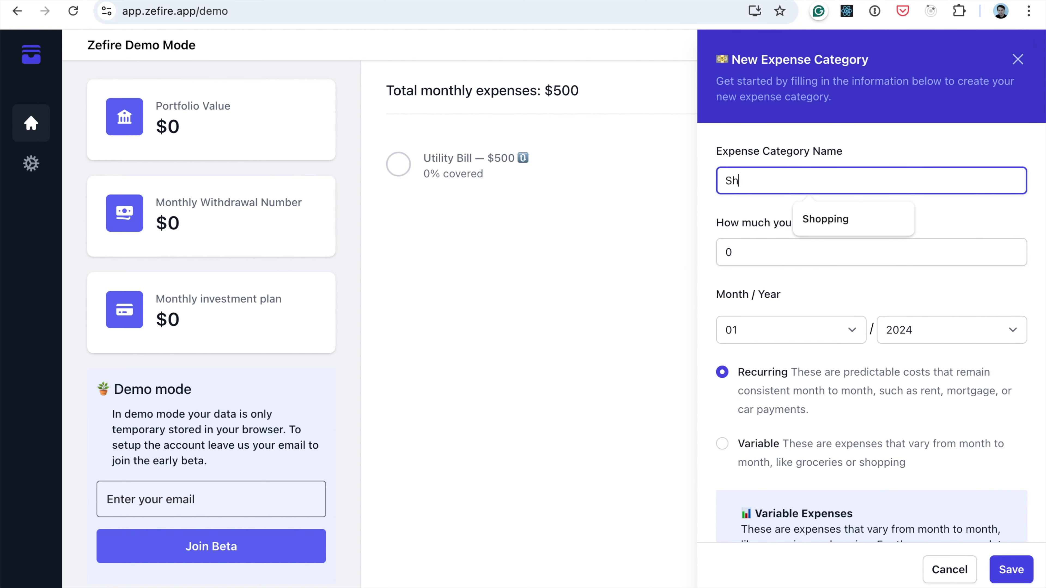
type("opping")
key("Tab")
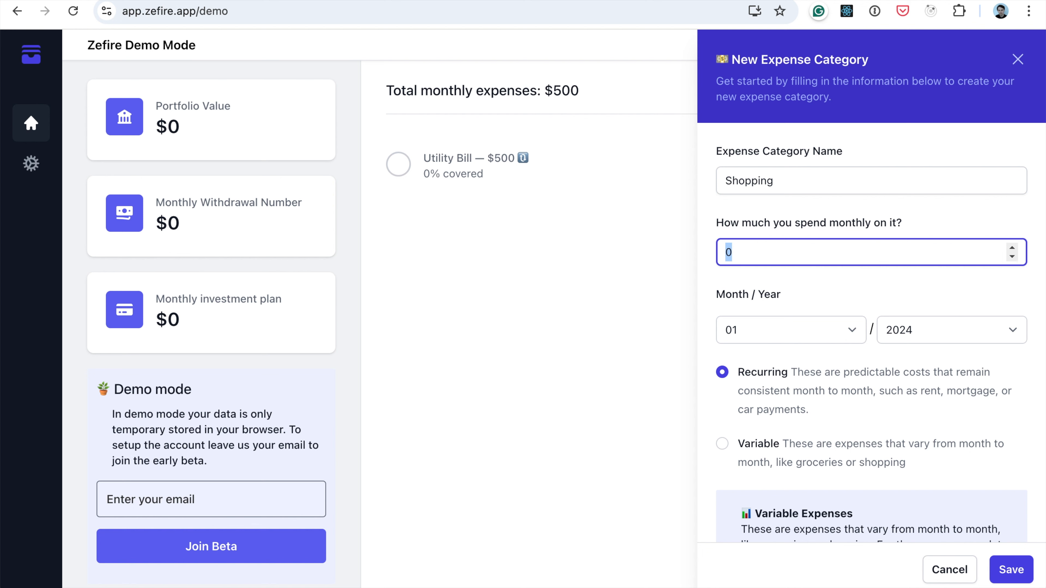
type("6000")
key("BackSpace")
Set the Shopping category's month to 09, mark it as a variable expense, and save it
left_click(783, 328)
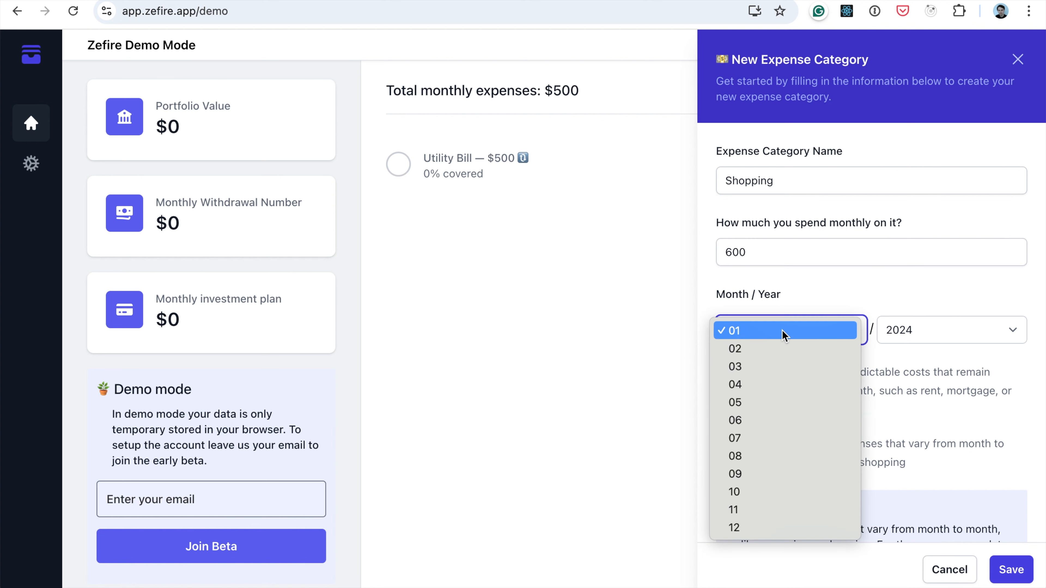
left_click(784, 474)
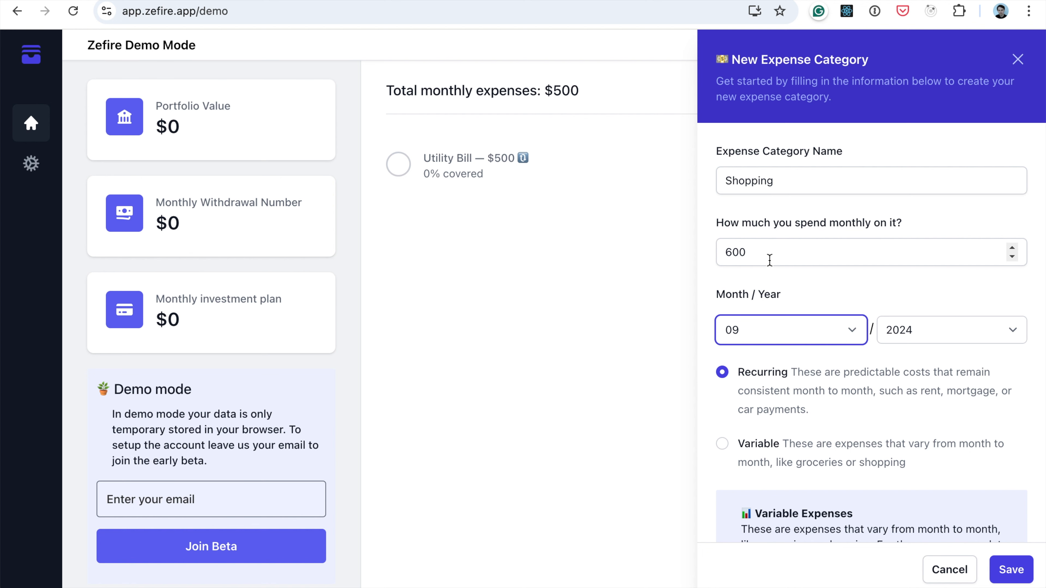
scroll(773, 313, "down", 2)
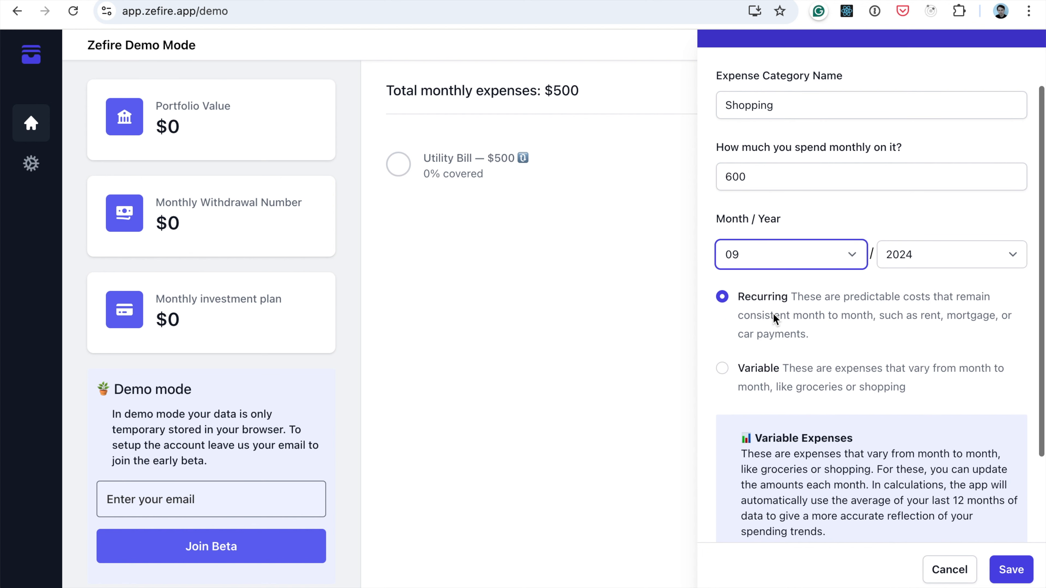
left_click(762, 368)
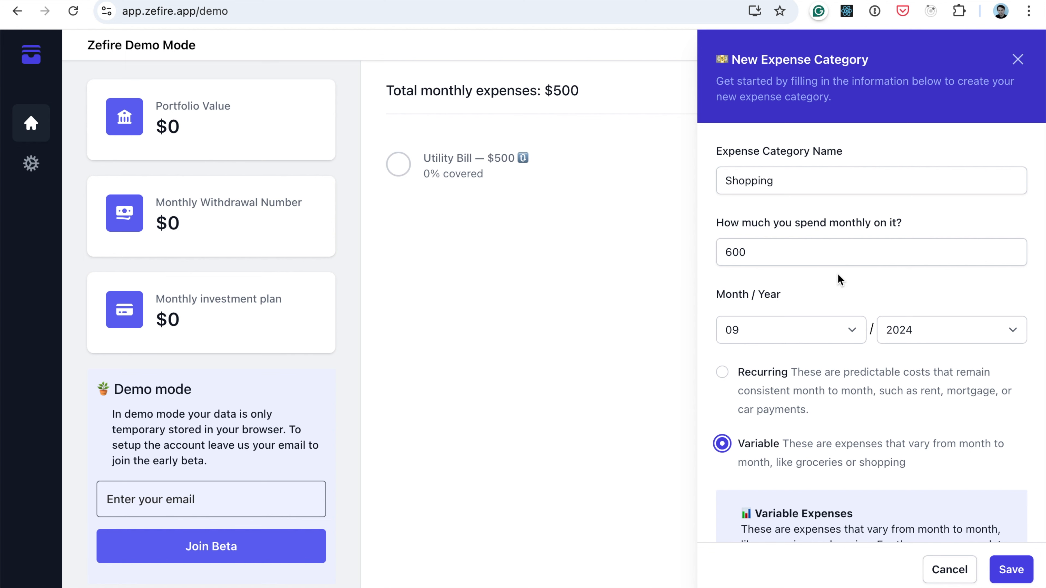
scroll(855, 311, "down", 4)
left_click(1002, 575)
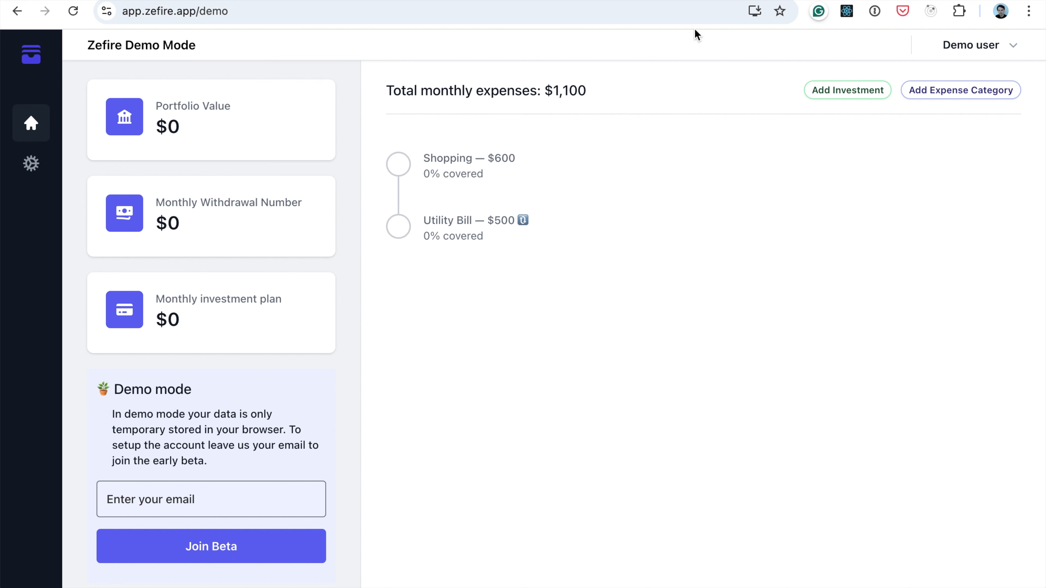
Add a variable expense category named Groceries with a monthly spending of 650 for 09/2024
left_click(939, 88)
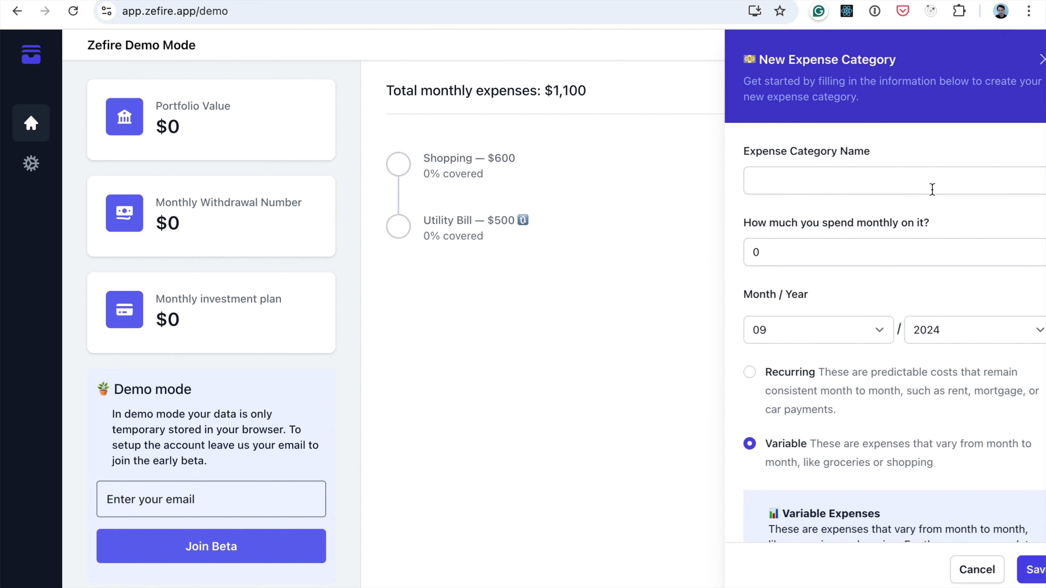
left_click(817, 180)
type("Gr")
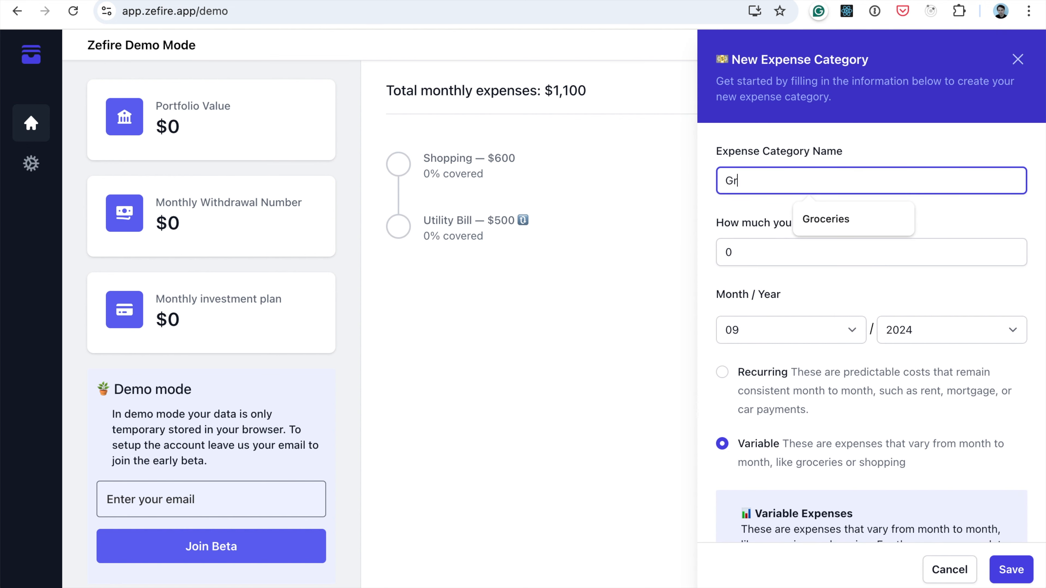
type("oceries")
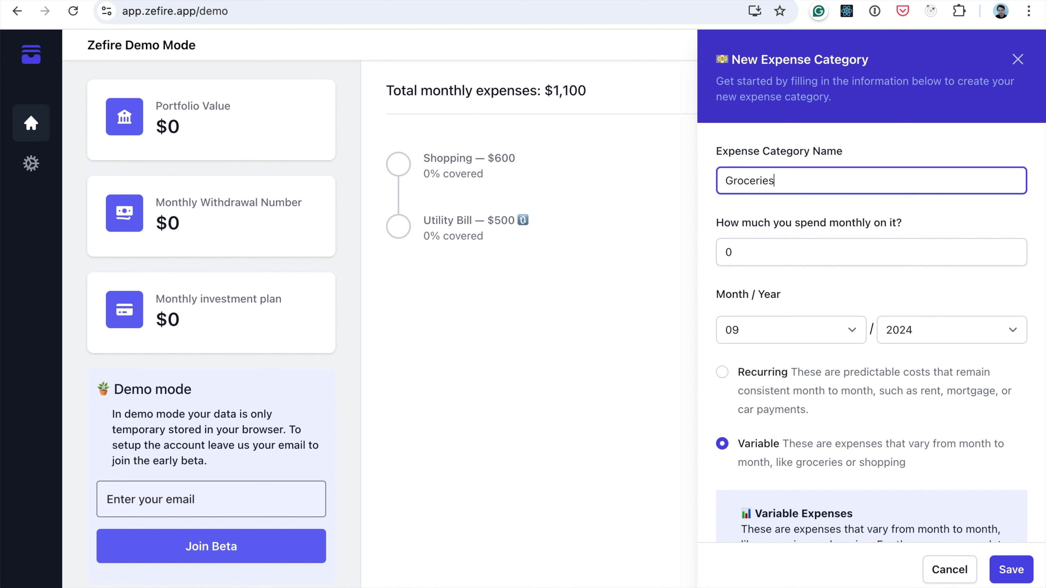
key("Tab")
type("650")
key("Tab")
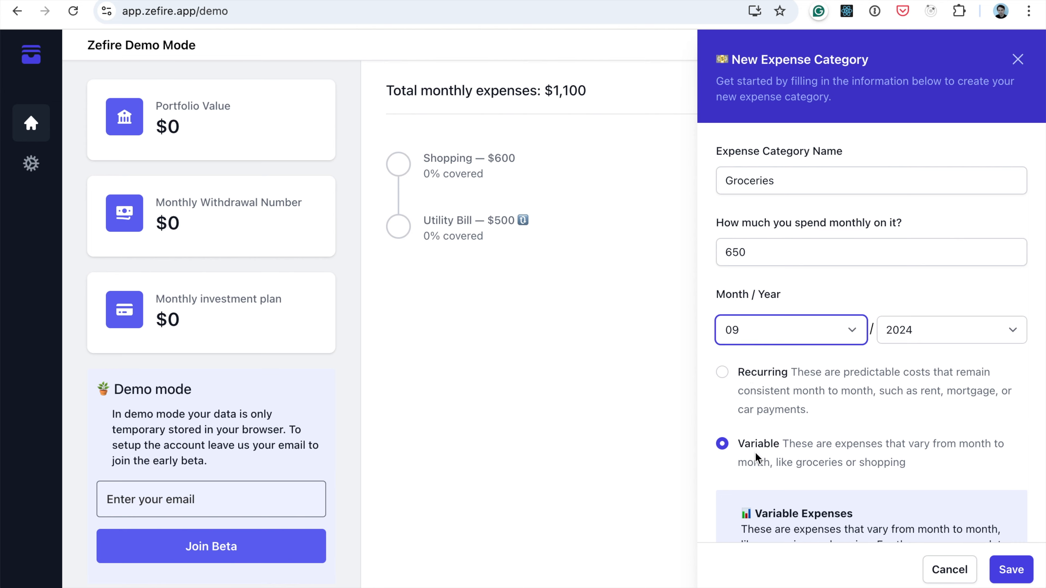
scroll(756, 452, "down", 5)
left_click(1005, 577)
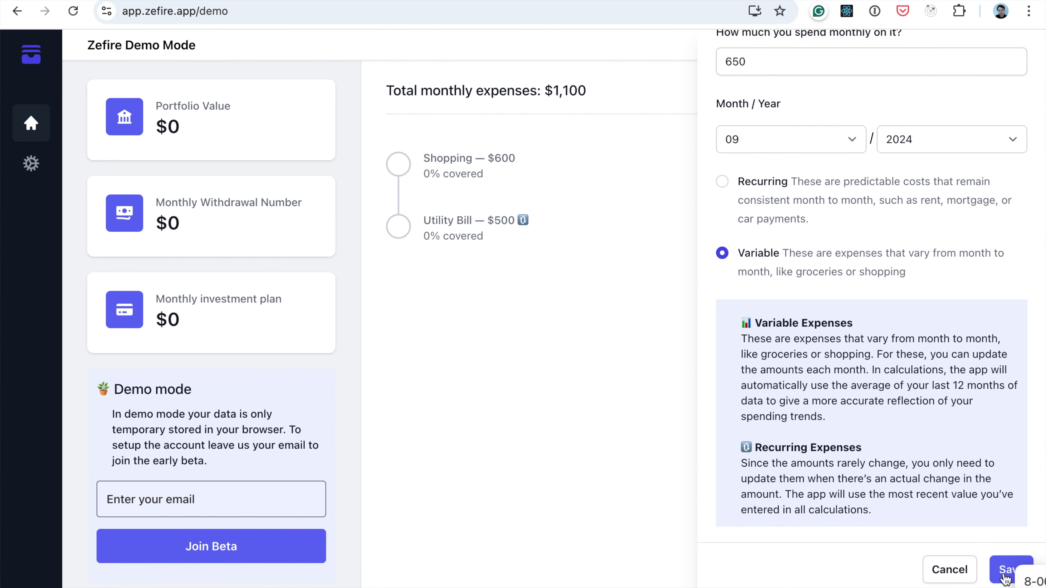
Start a new expense category named Rent with a monthly spending of 1700
left_click(954, 94)
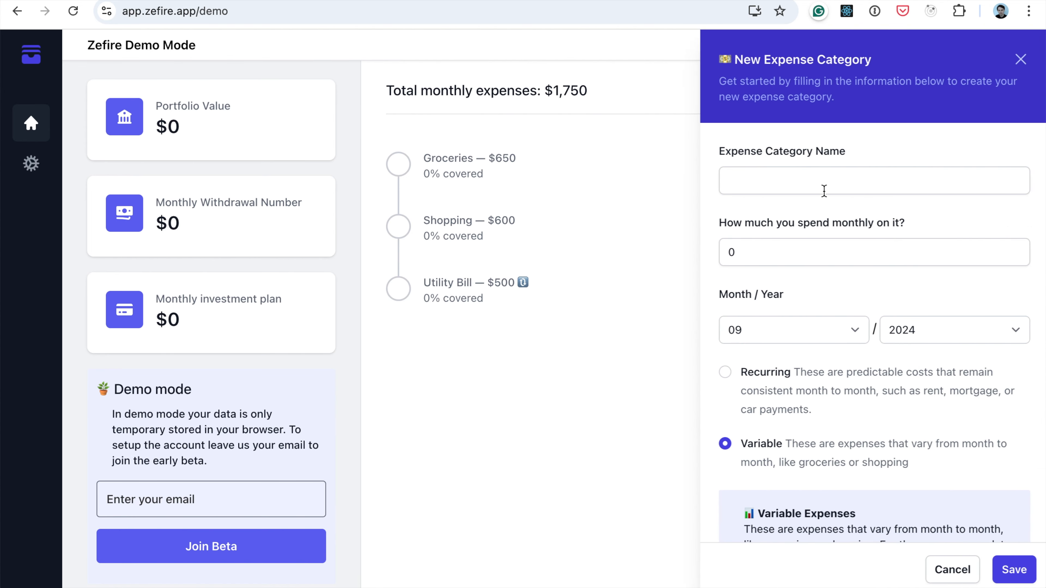
left_click(824, 190)
type("R")
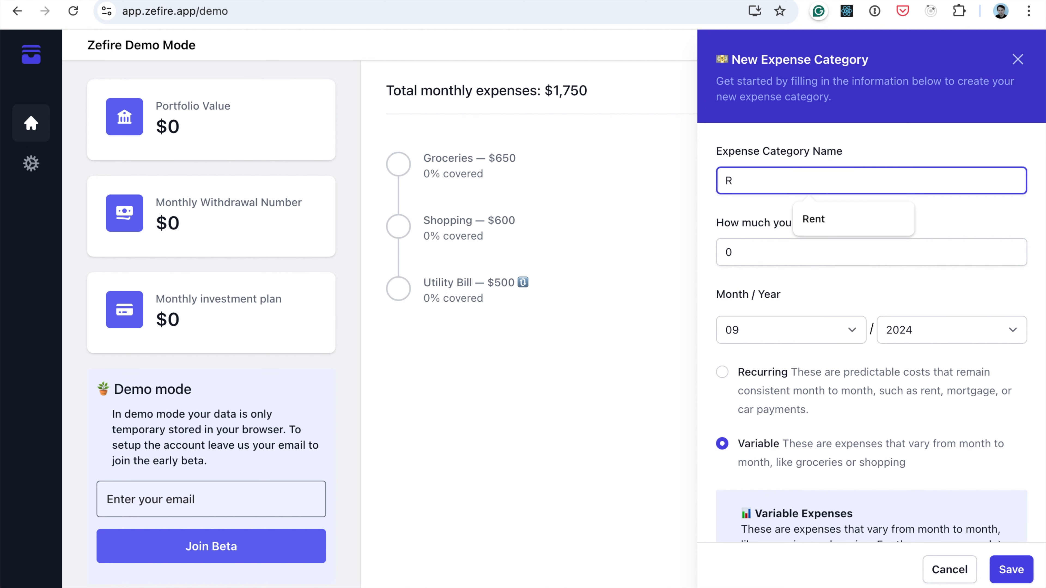
type("ent")
key("Tab")
type("1700")
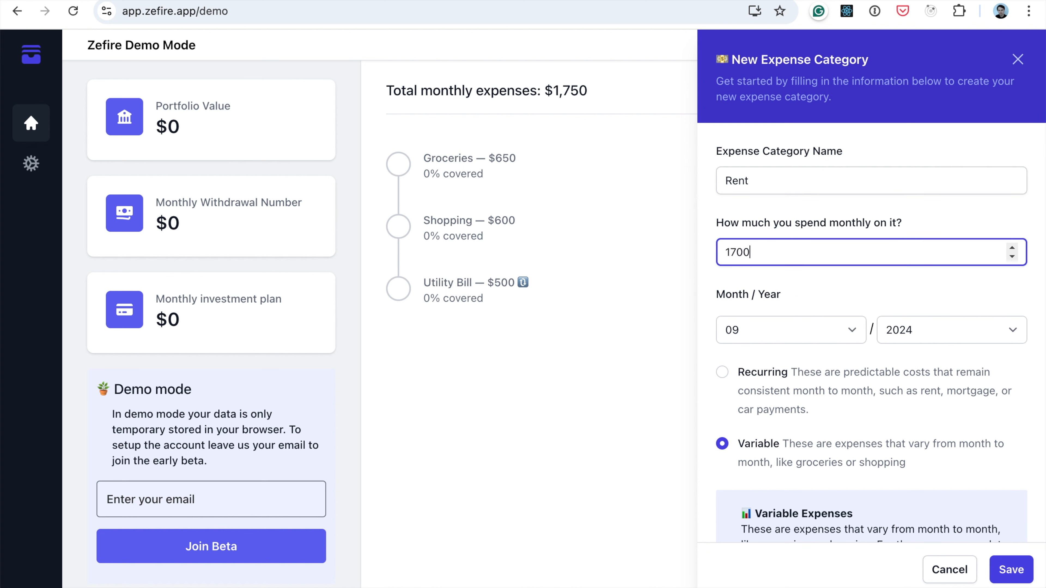
Mark the Rent category as a recurring expense and save it
scroll(773, 410, "down", 1)
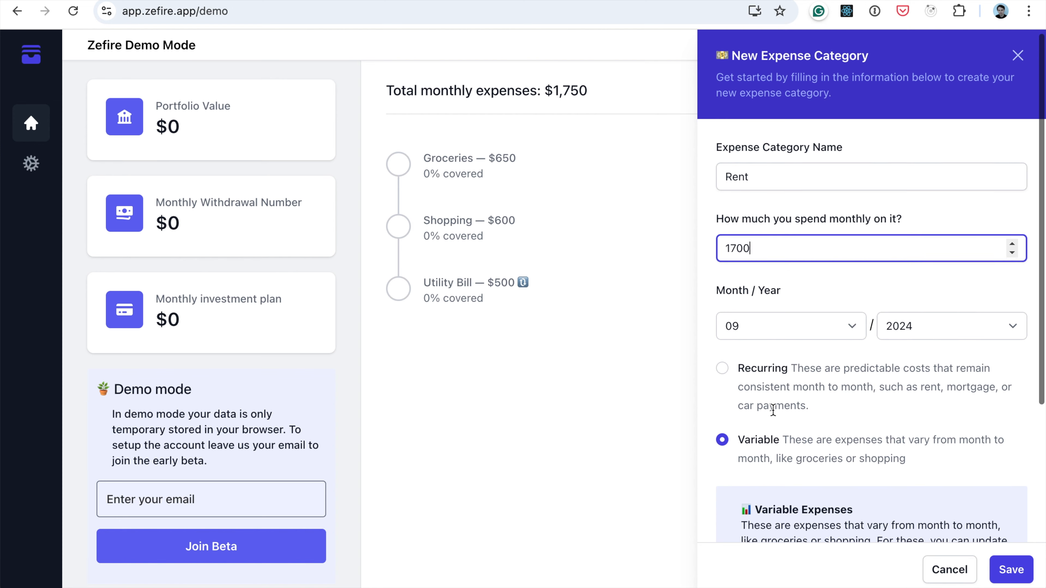
scroll(783, 409, "down", 5)
left_click(767, 186)
left_click(763, 187)
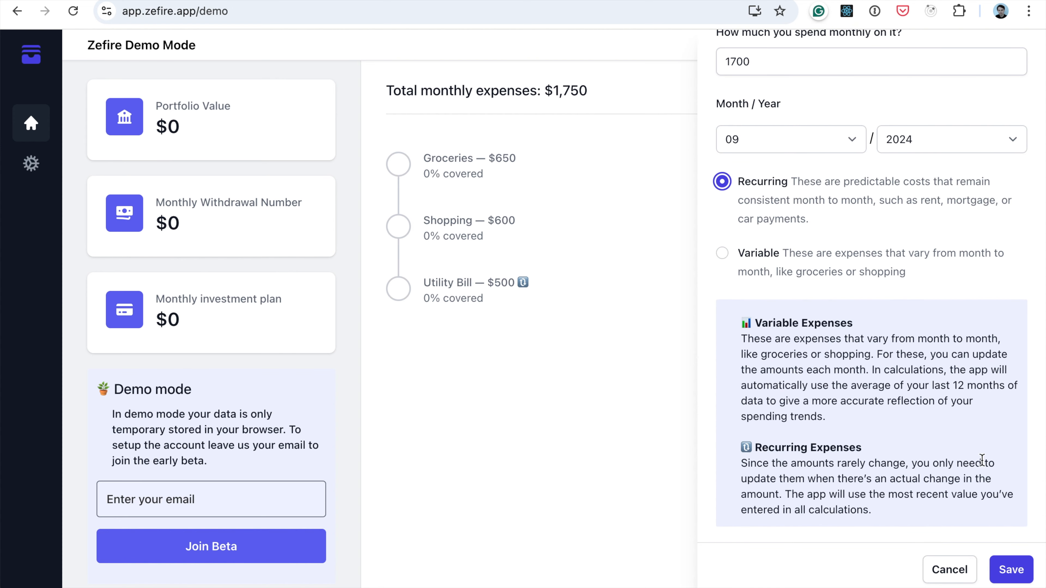
left_click(1008, 568)
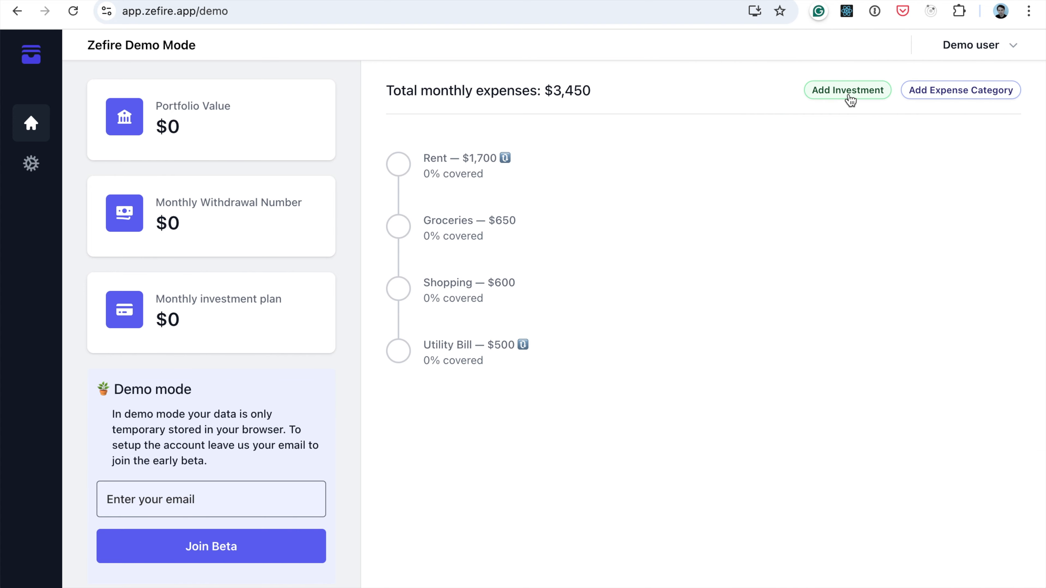
Add a recurring expense category named Subscriptions with a monthly spending of 100, and check the total monthly expenses
left_click(940, 91)
left_click(803, 178)
type("Subscriptions")
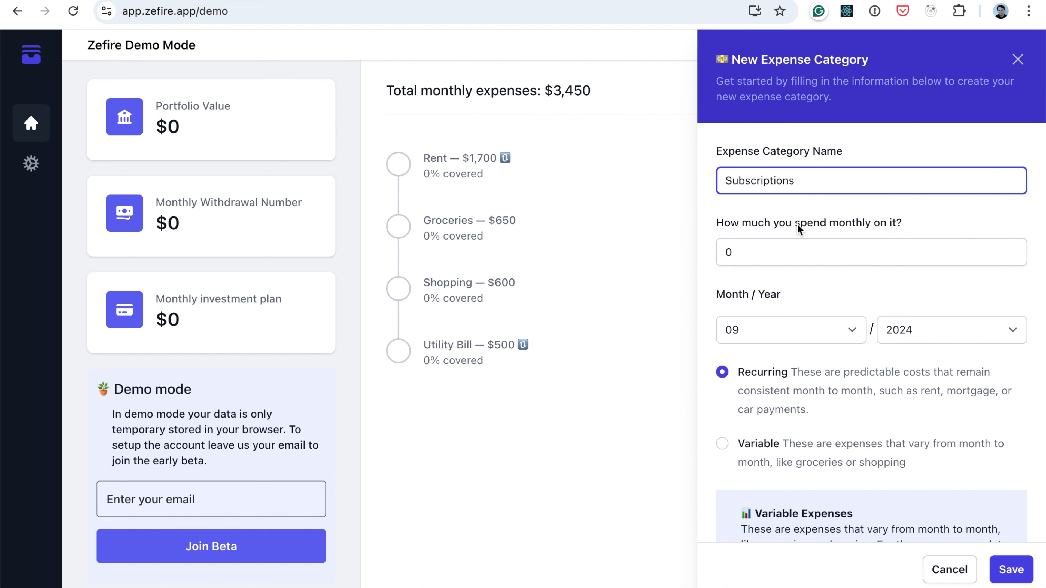
key("Tab")
type("120")
key("BackSpace")
key("BackSpace")
type("00")
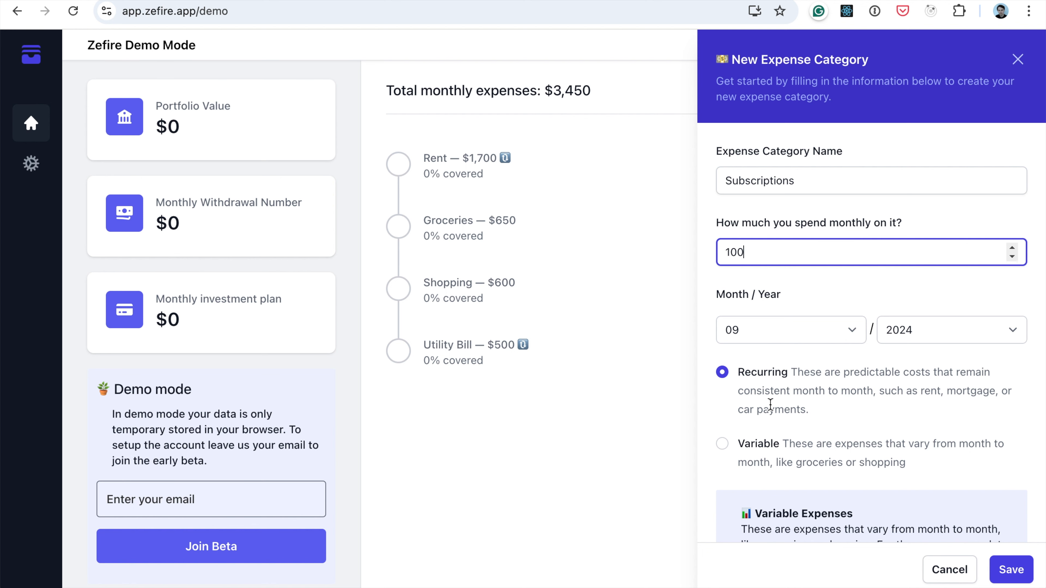
scroll(770, 404, "down", 5)
left_click(1011, 569)
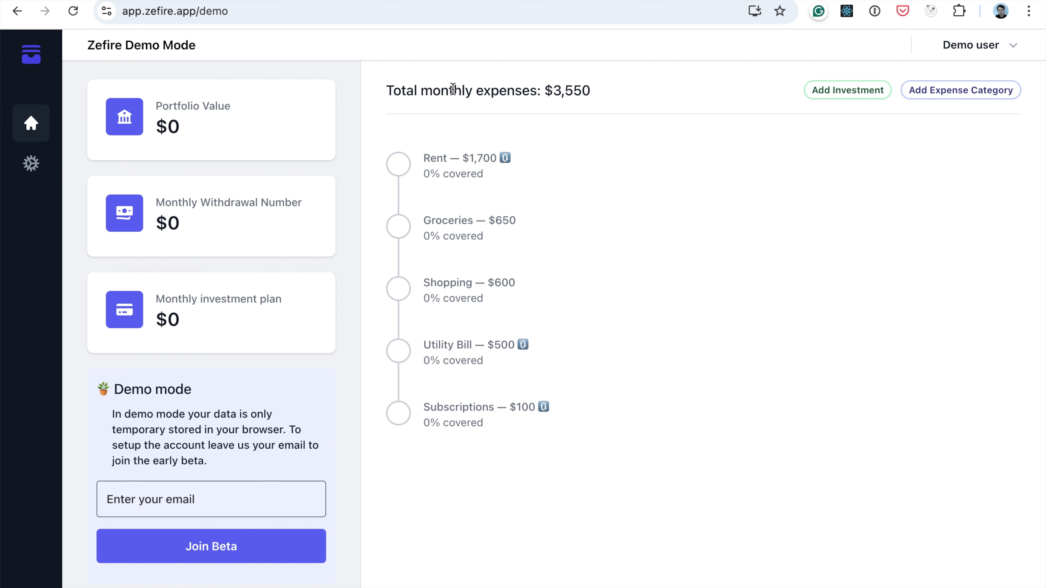
left_click_drag(552, 95, 580, 95)
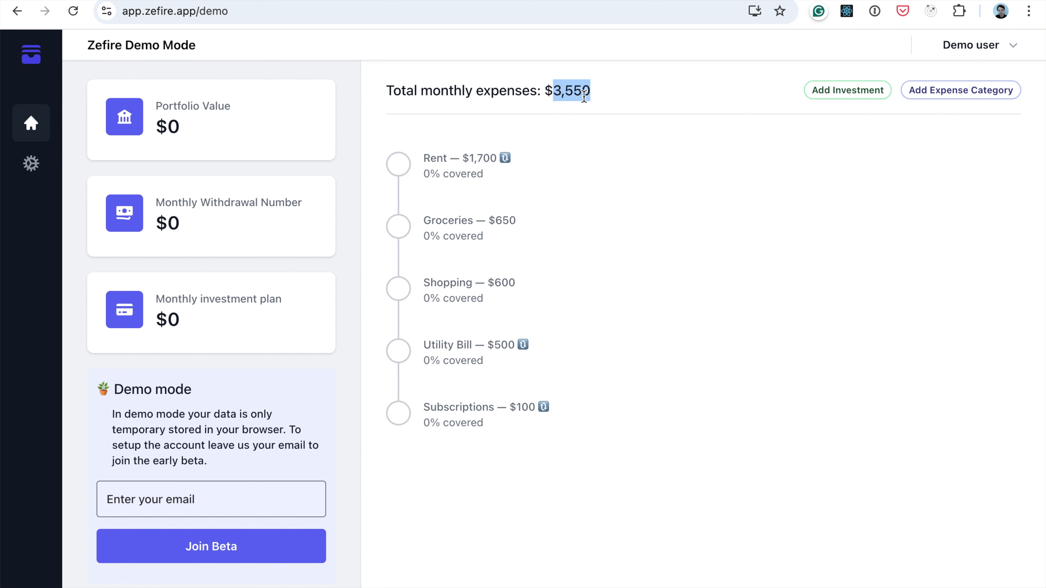
left_click(612, 99)
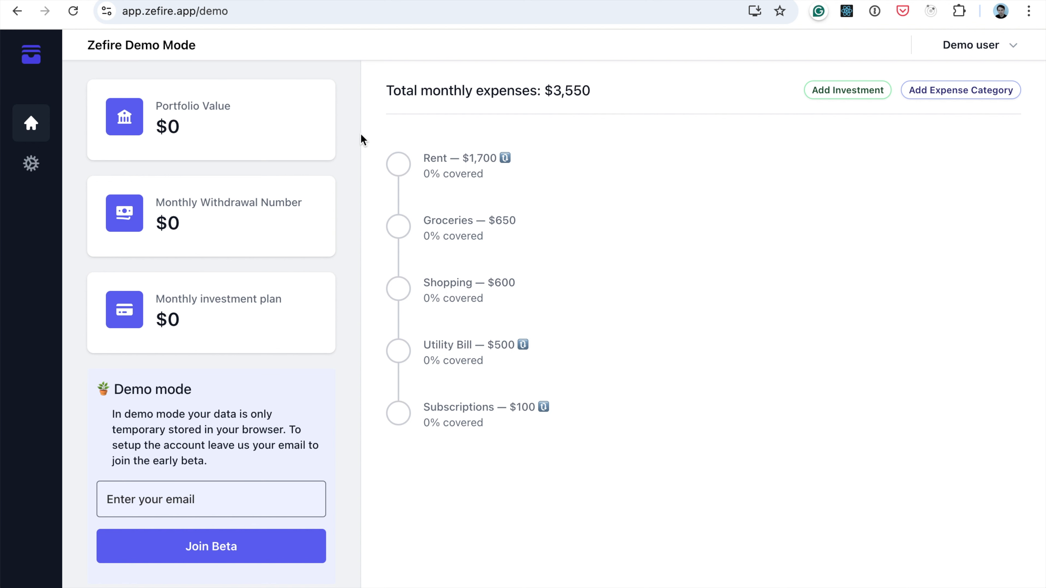
Update the portfolio value to 250000 and close the portfolio form
left_click(291, 111)
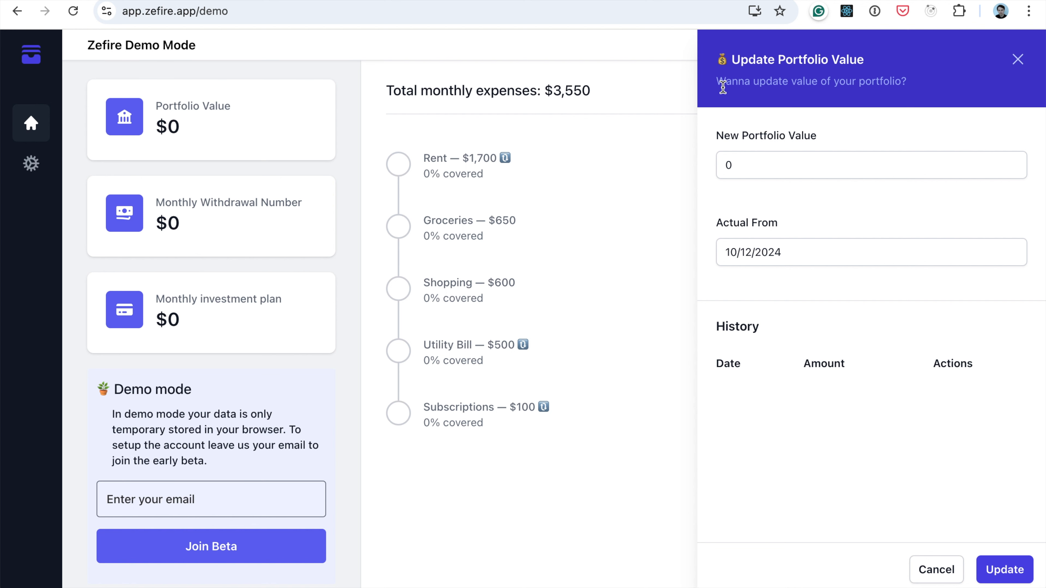
double_click(756, 152)
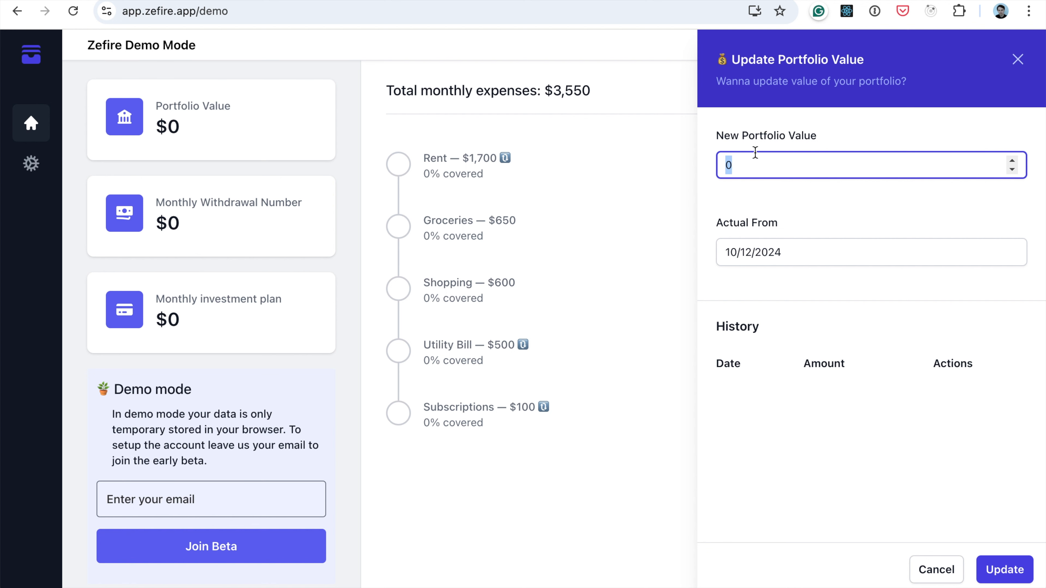
type("250000")
left_click(716, 226)
left_click_drag(715, 226, 801, 225)
left_click(773, 227)
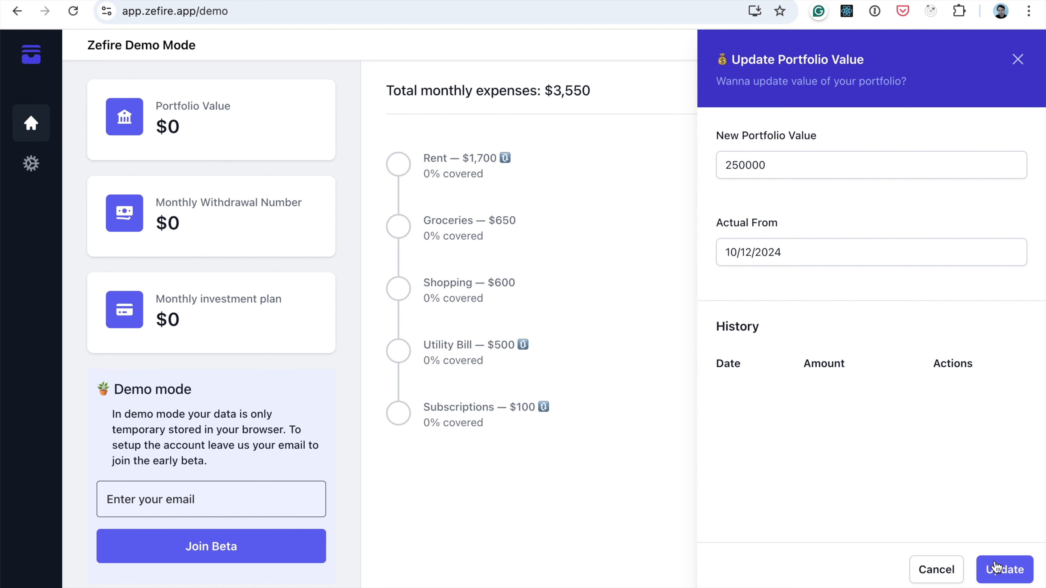
left_click(980, 565)
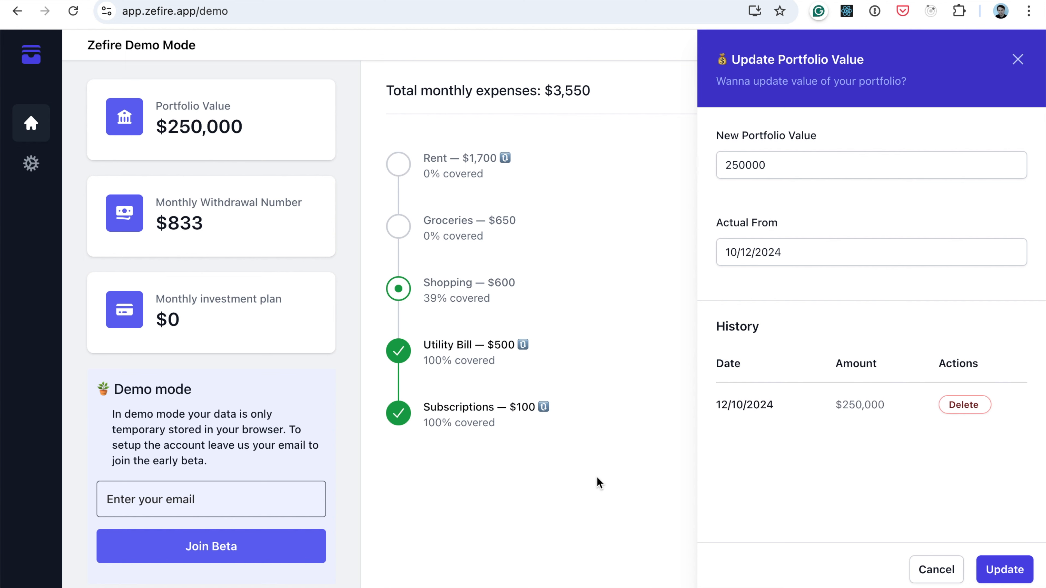
left_click(600, 484)
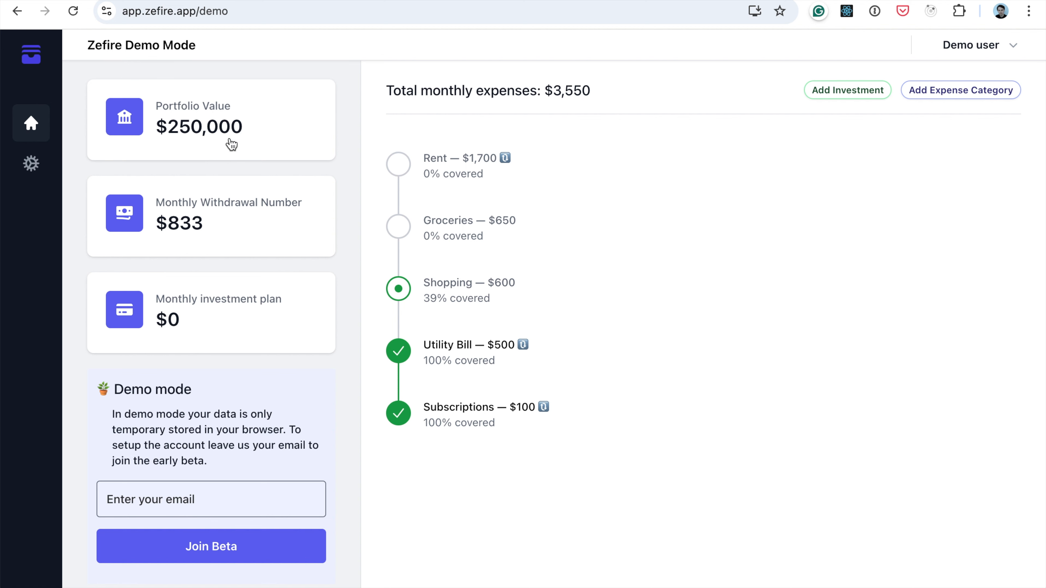
Review the portfolio value history, and read how the monthly withdrawal amount is derived from the 4% rule
left_click(217, 143)
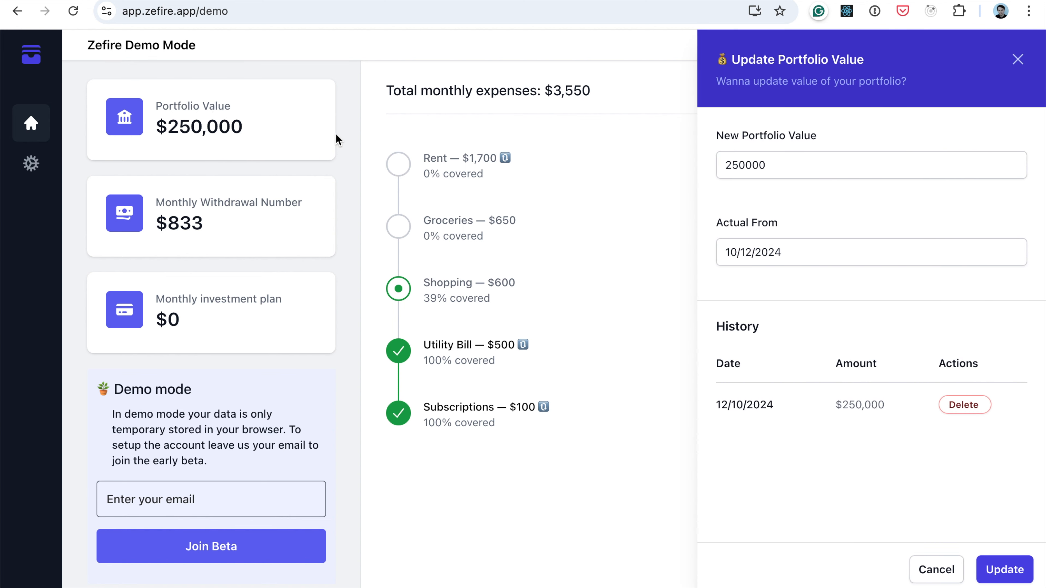
left_click(343, 137)
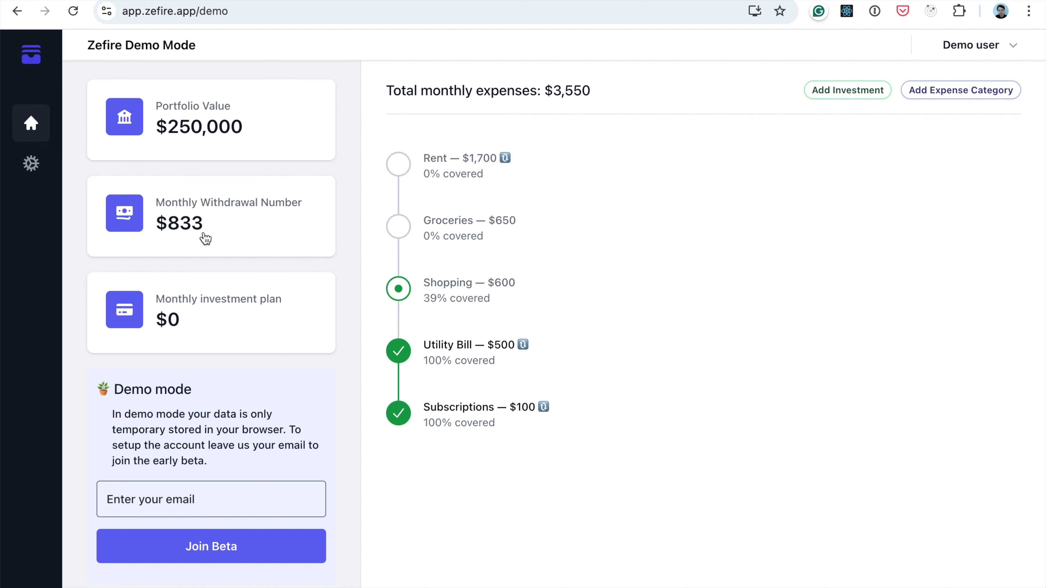
left_click(244, 233)
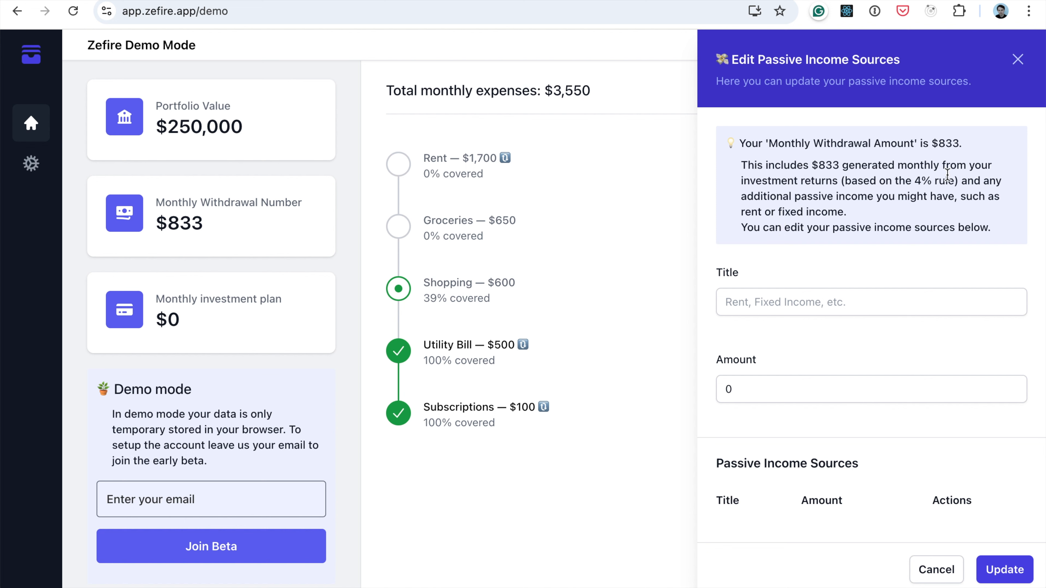
left_click_drag(915, 181, 951, 179)
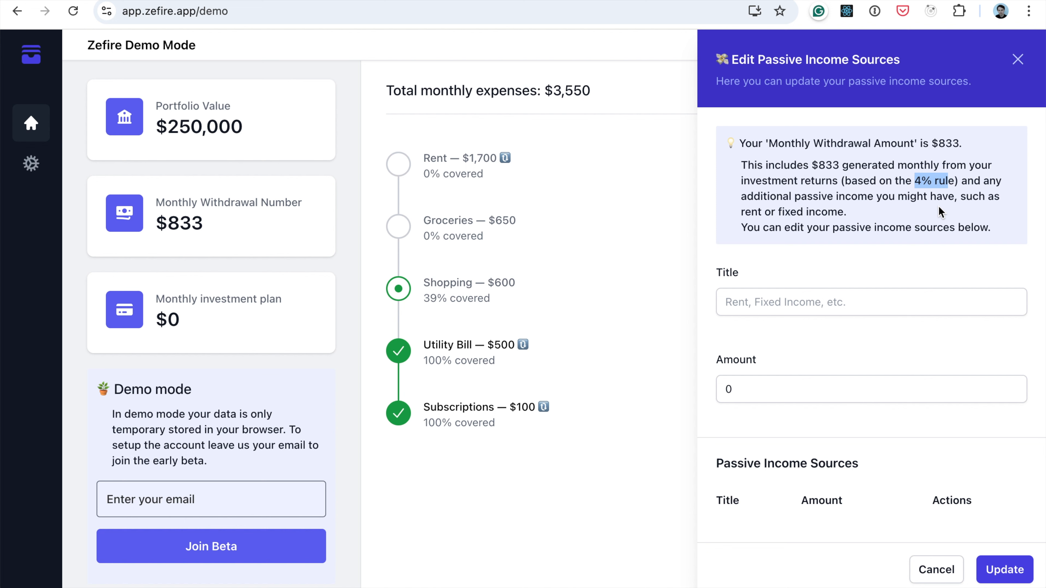
left_click(918, 181)
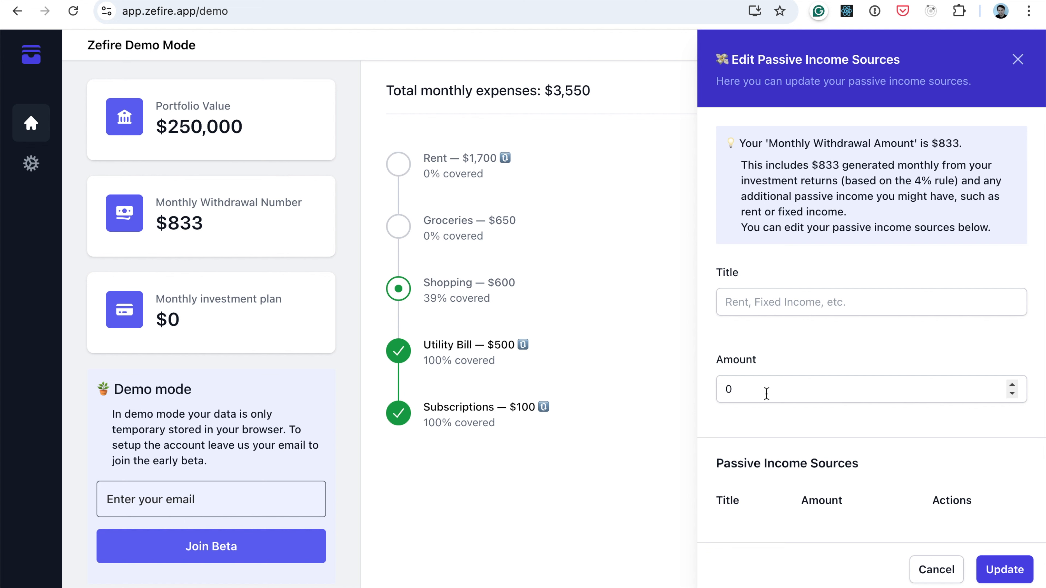
Add a passive income source titled Rent with an amount of 1000
left_click(795, 301)
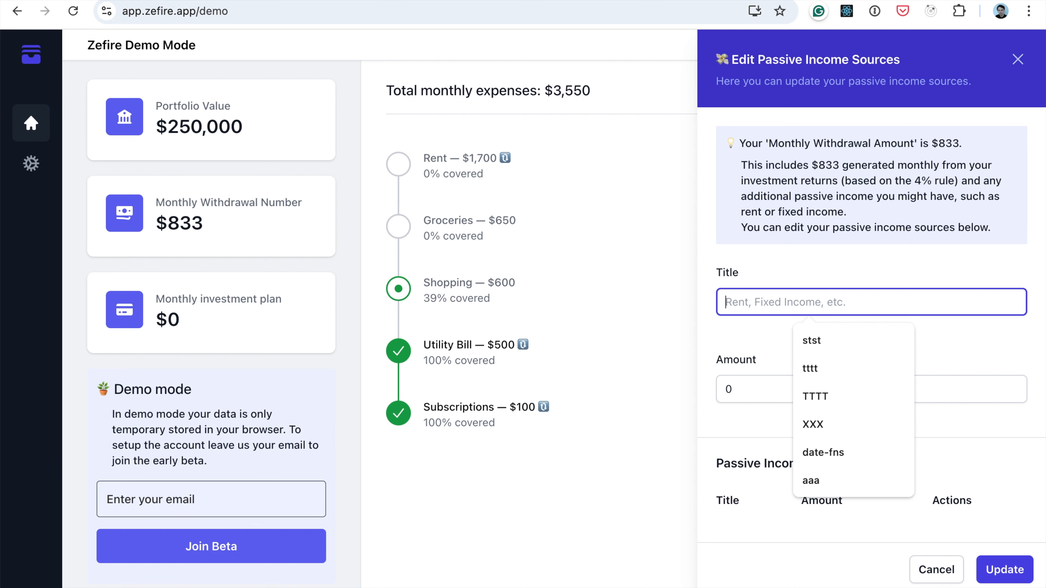
type("Rent")
double_click(767, 389)
type("100")
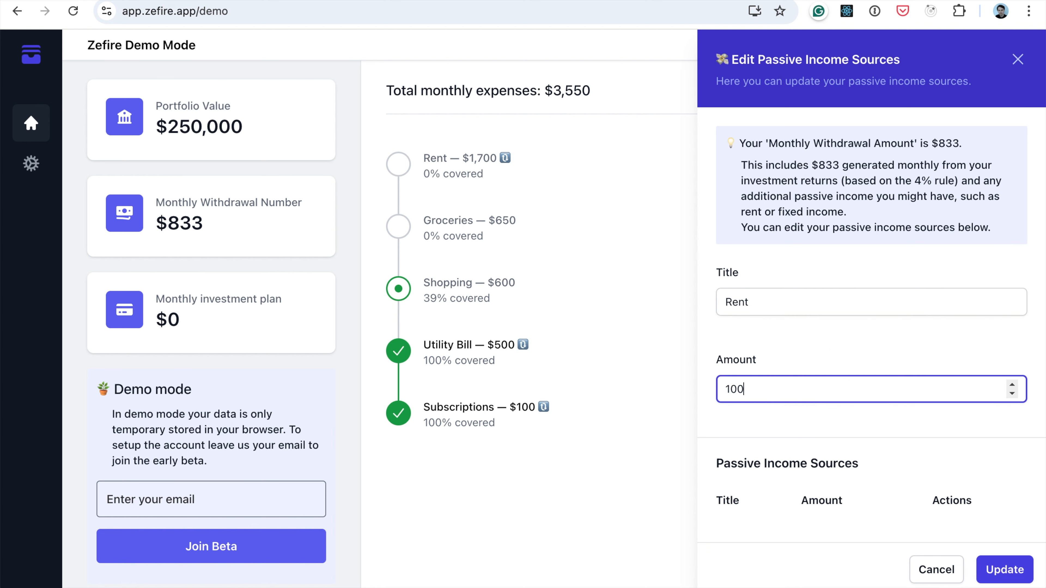
type("0")
left_click(1002, 569)
Delete the Rent entry from the passive income sources
scroll(944, 428, "down", 1)
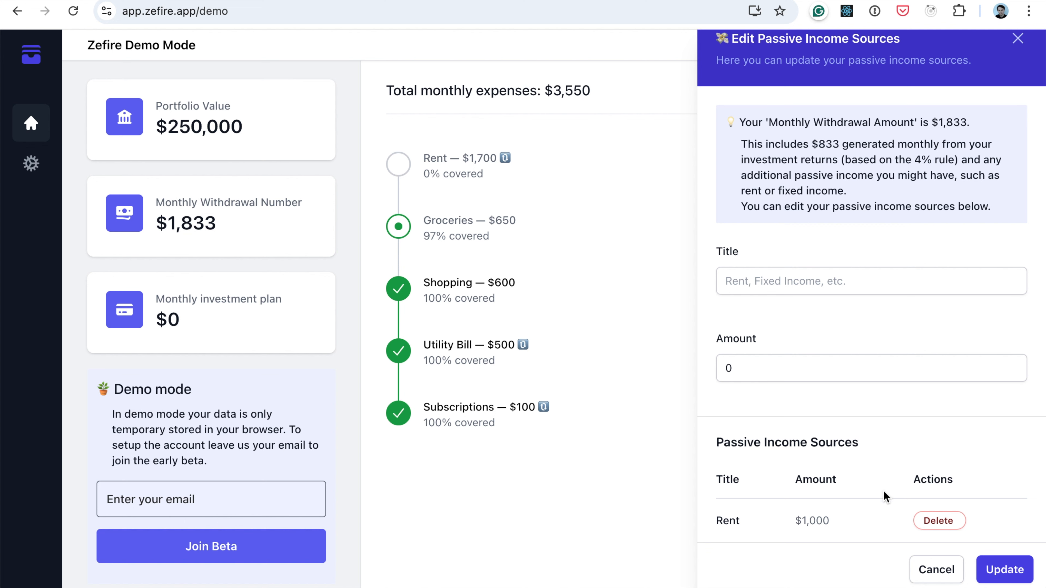
left_click(940, 522)
left_click(940, 521)
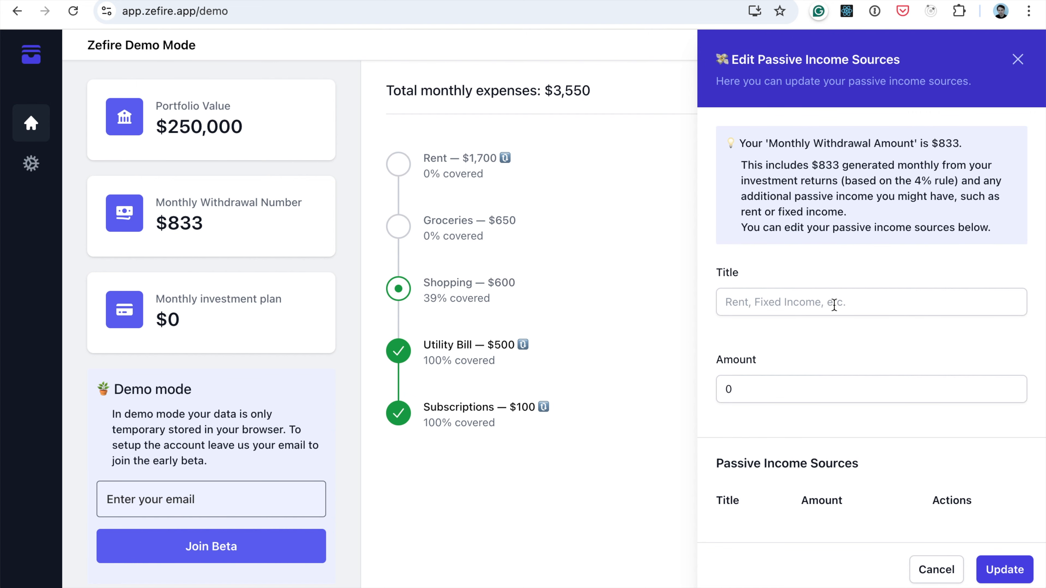
Close the passive income sources form and set the planned monthly investment amount to 3000
left_click(1018, 58)
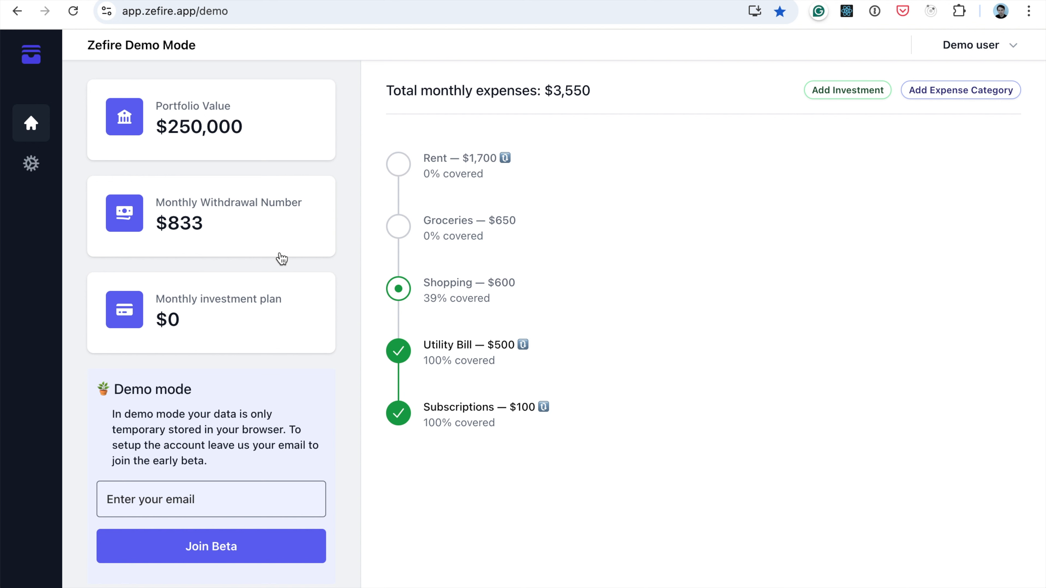
left_click(278, 325)
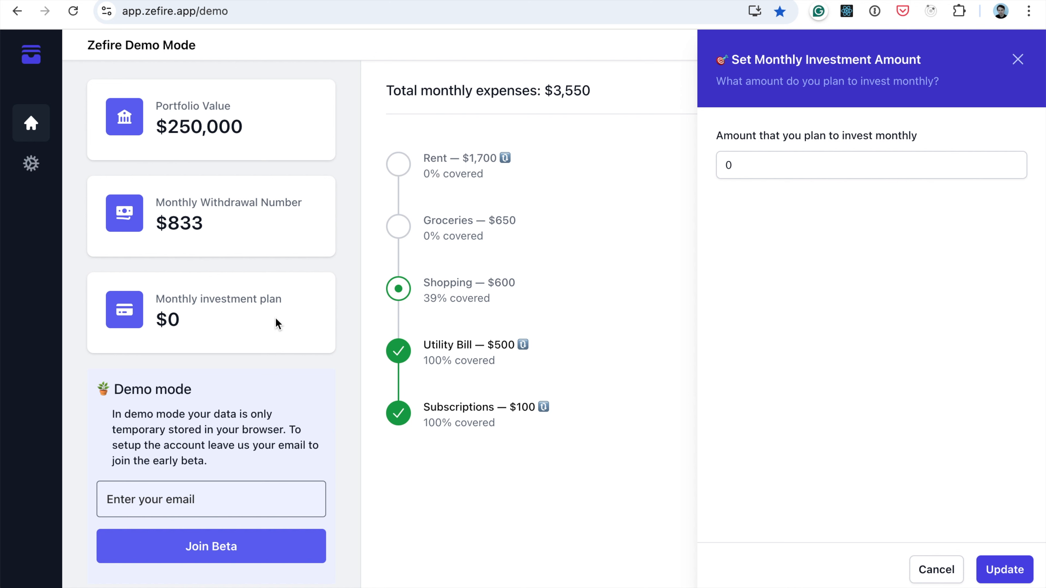
left_click(741, 172)
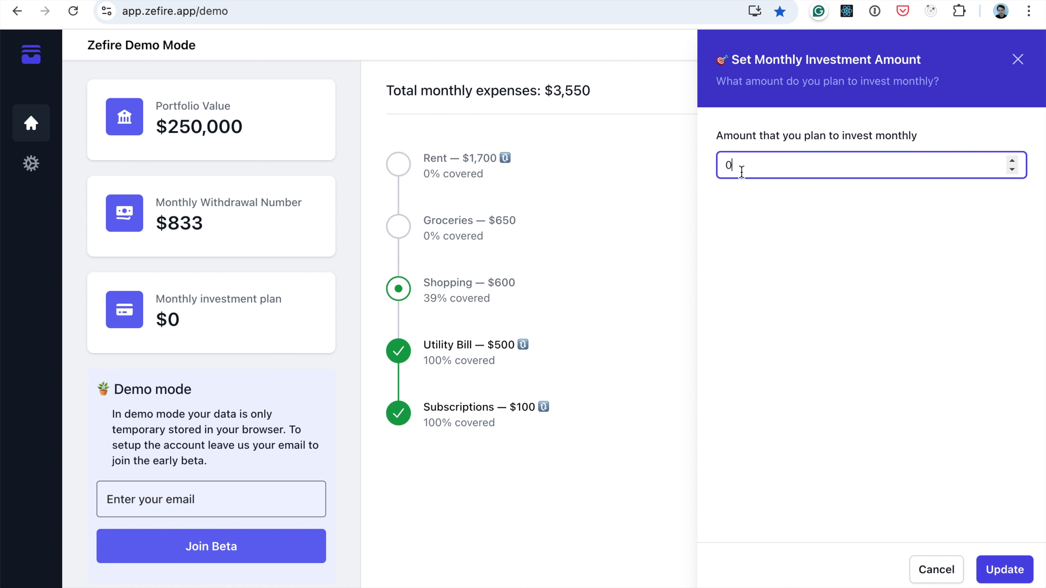
double_click(741, 172)
type("3000")
left_click(998, 570)
Record a new portfolio value of 333000 effective from 10/12/2024, and close the portfolio form
mouse_move(664, 347)
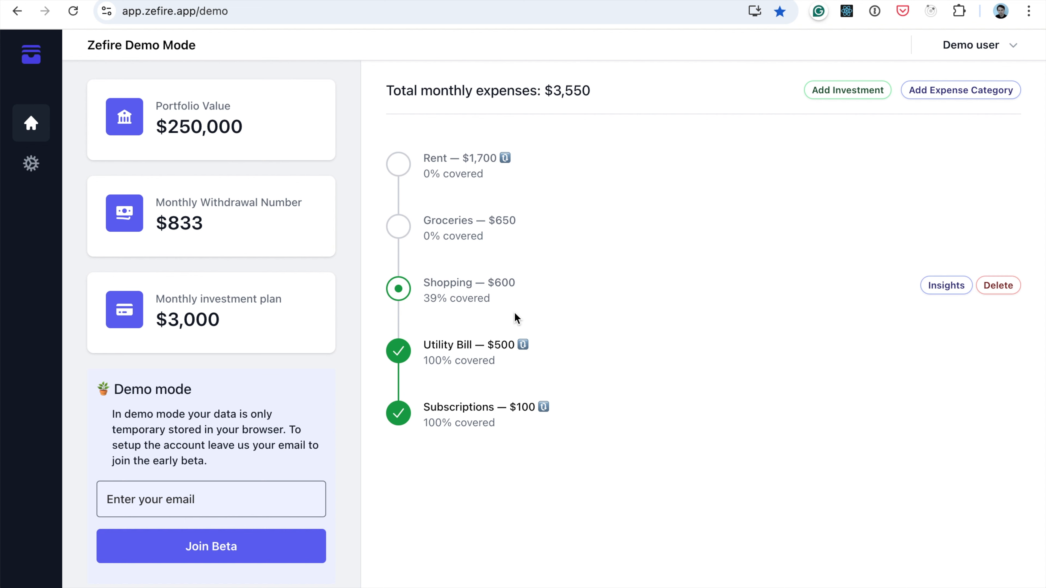
mouse_move(555, 228)
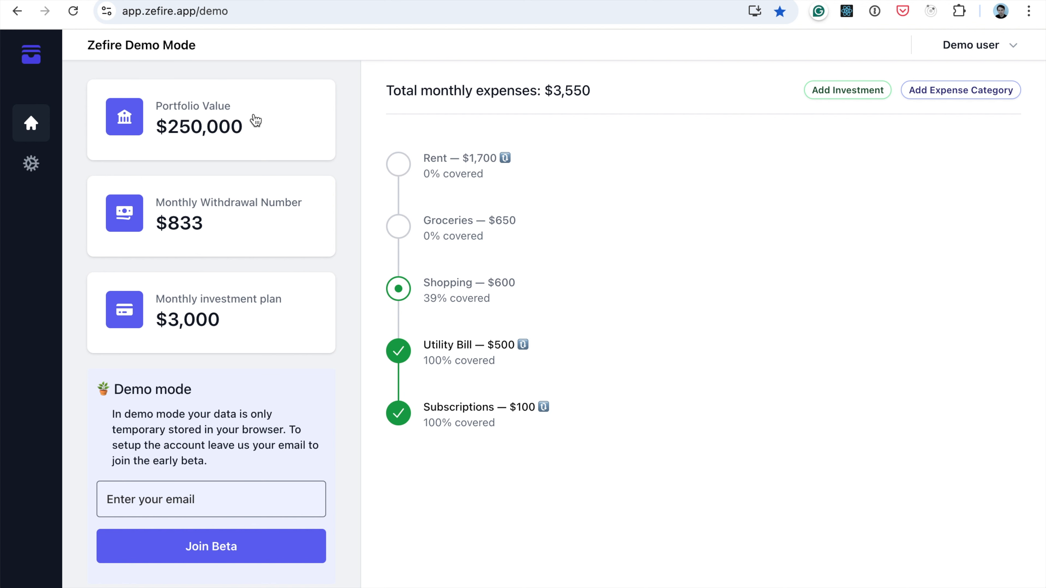
left_click(238, 112)
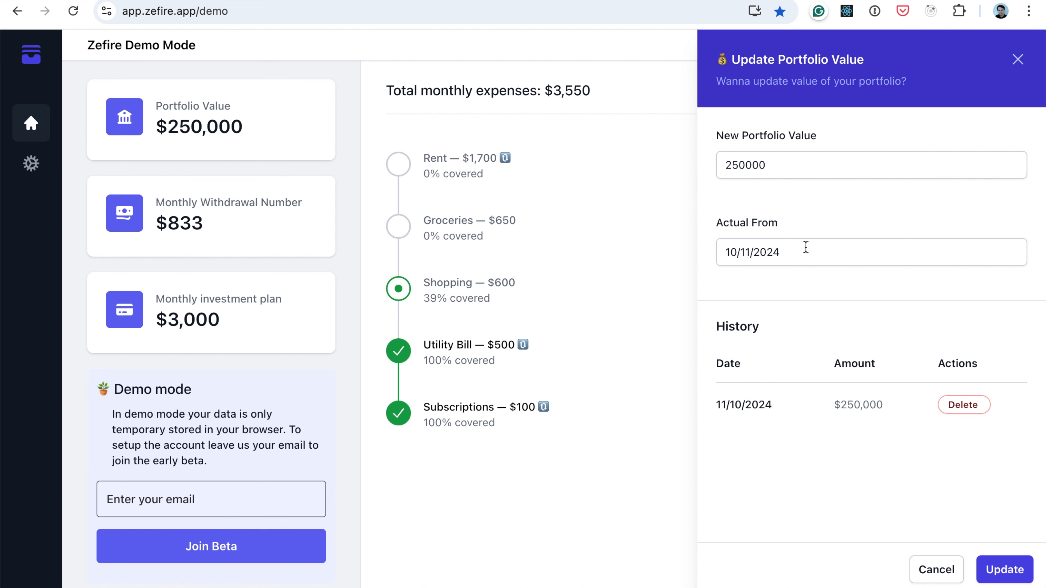
double_click(780, 173)
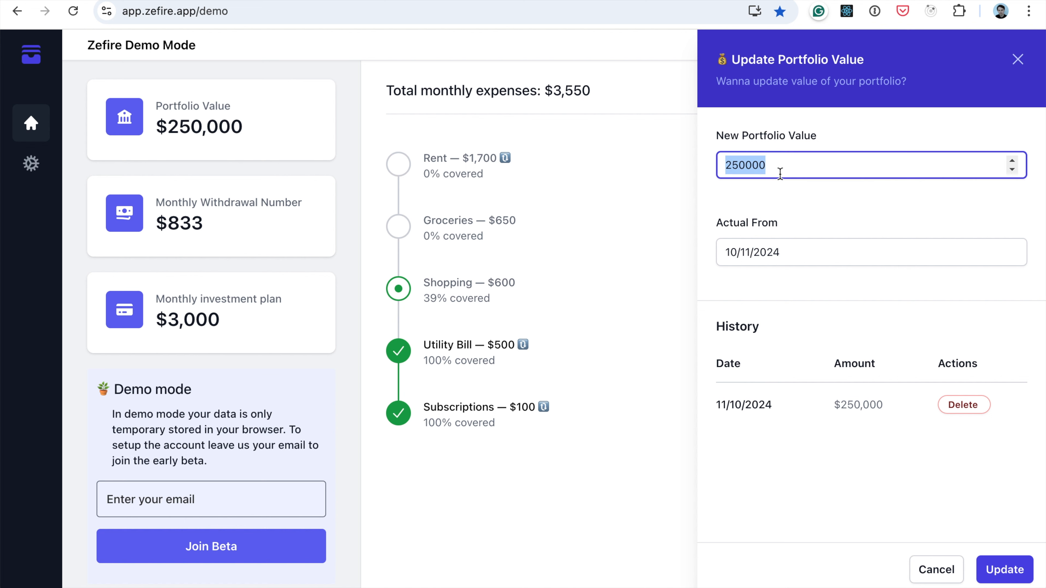
type("333000")
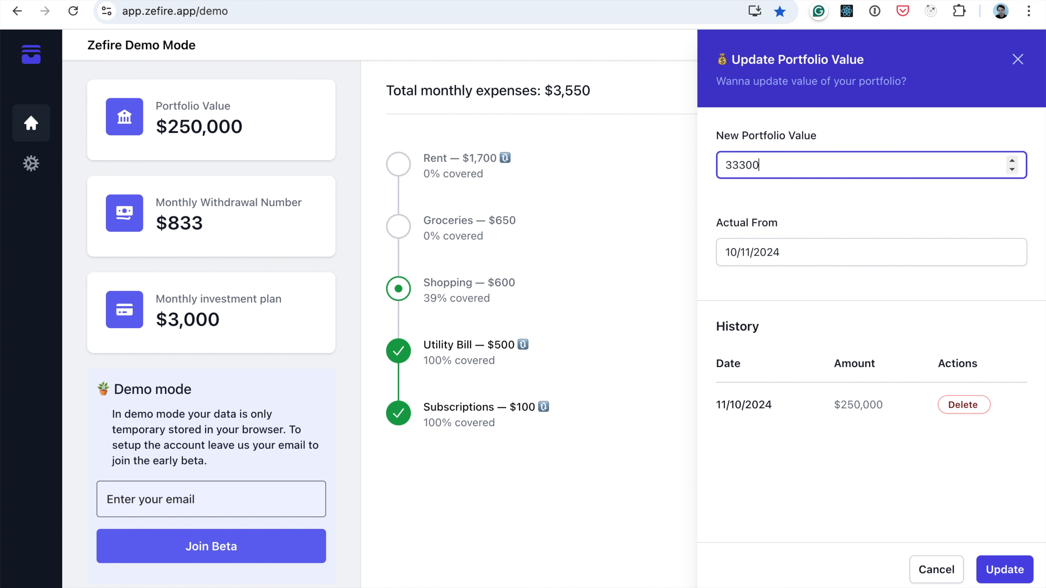
left_click(807, 252)
left_click(946, 362)
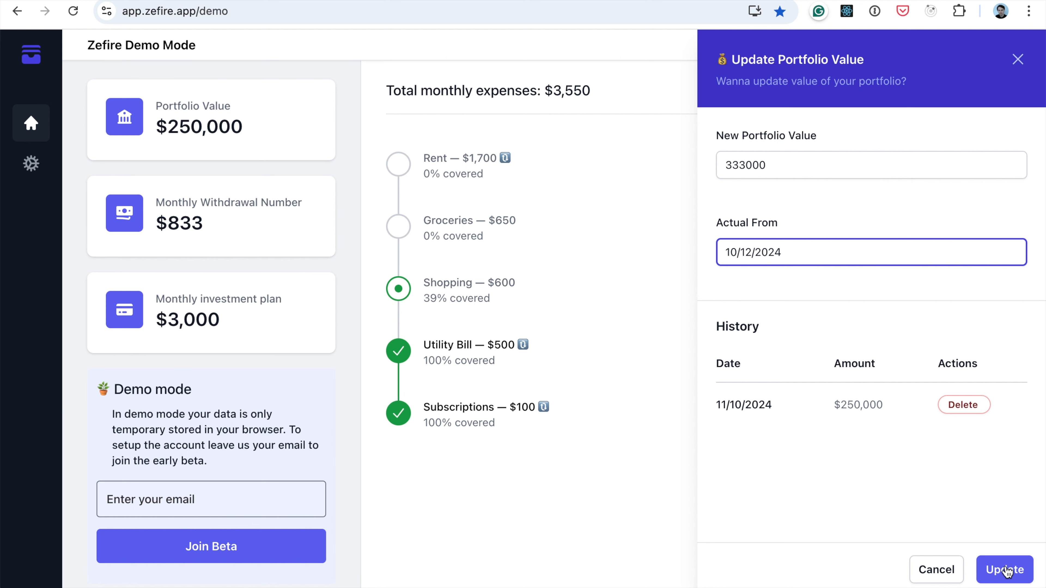
left_click(1014, 578)
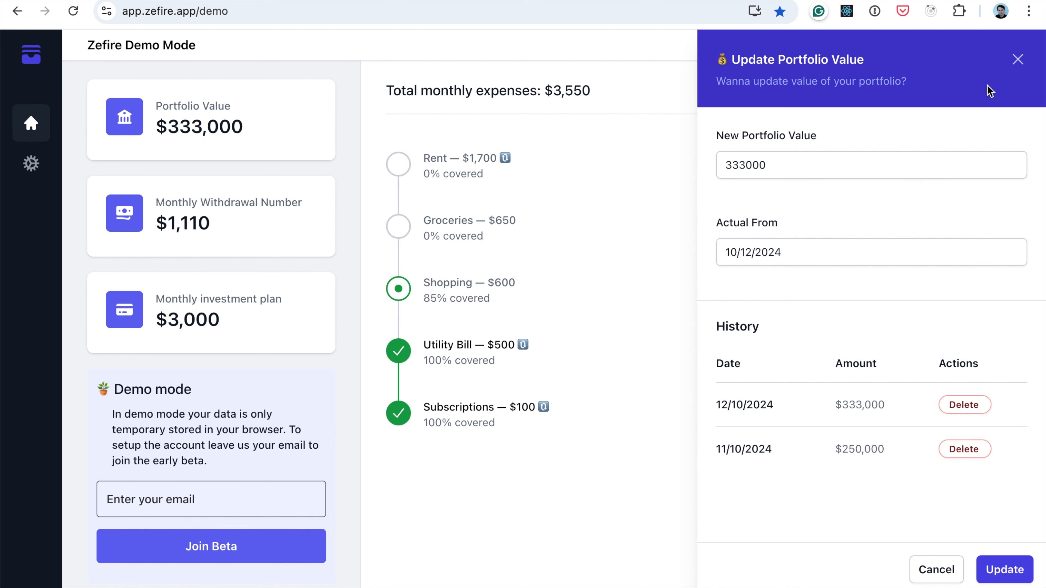
left_click(1018, 60)
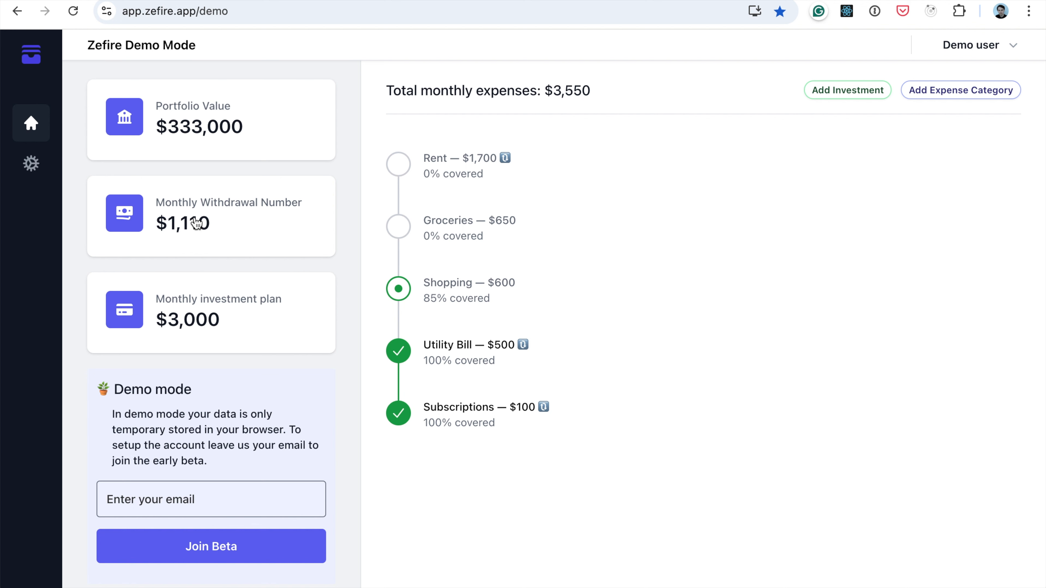
Set the planned monthly investment amount to 4000
left_click(256, 303)
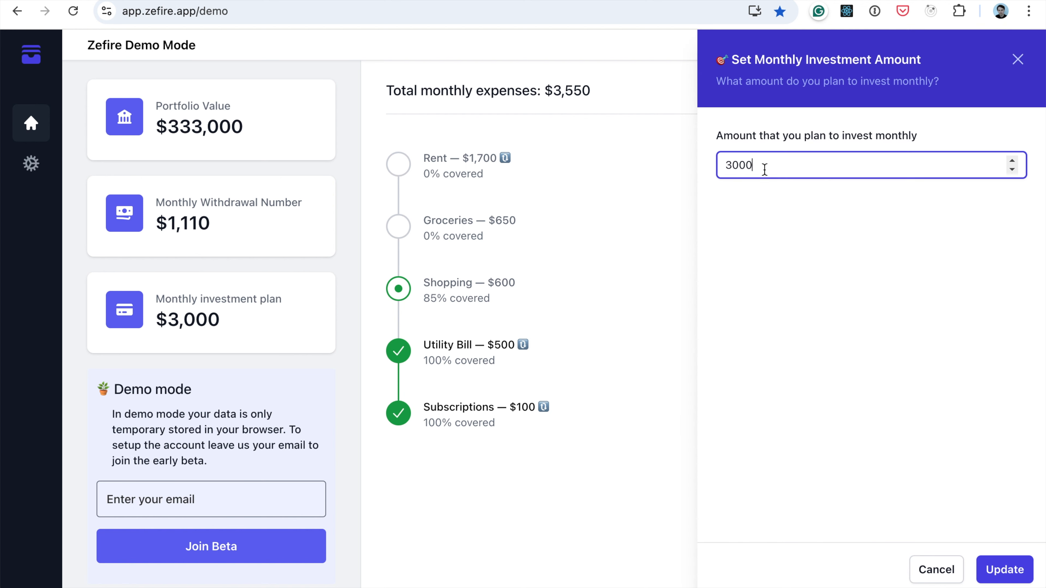
left_click_drag(764, 167, 689, 169)
type("4000")
left_click(1005, 570)
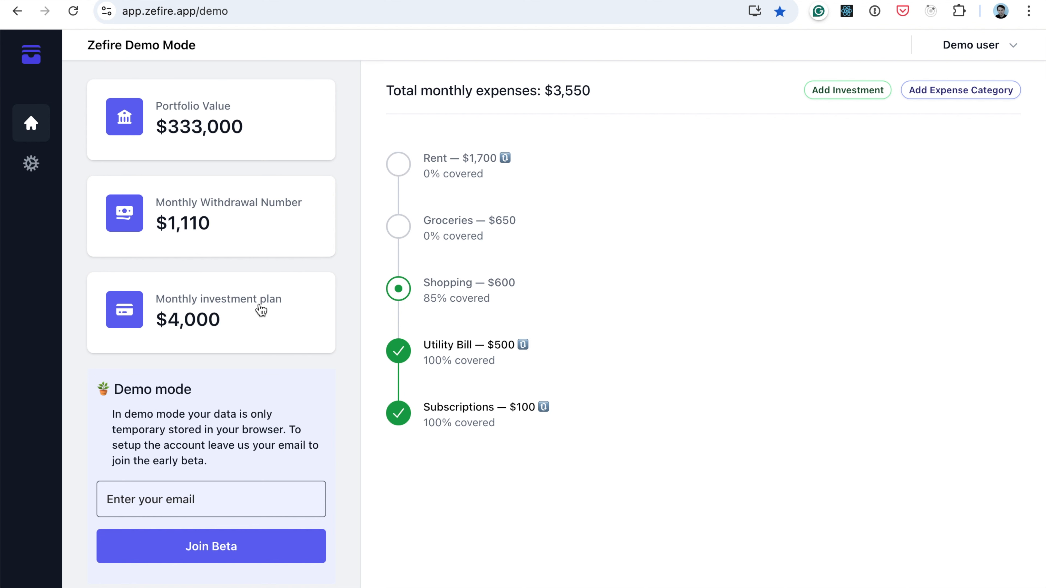
Read the insights for the Shopping expense on the additional investment and time needed to cover it, and close them
mouse_move(576, 159)
mouse_move(796, 318)
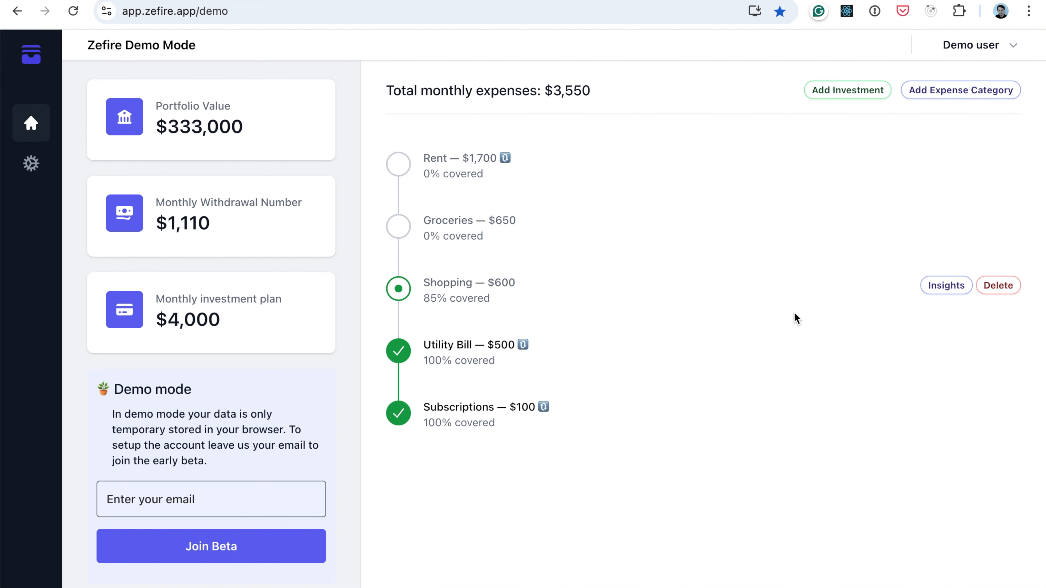
left_click(947, 285)
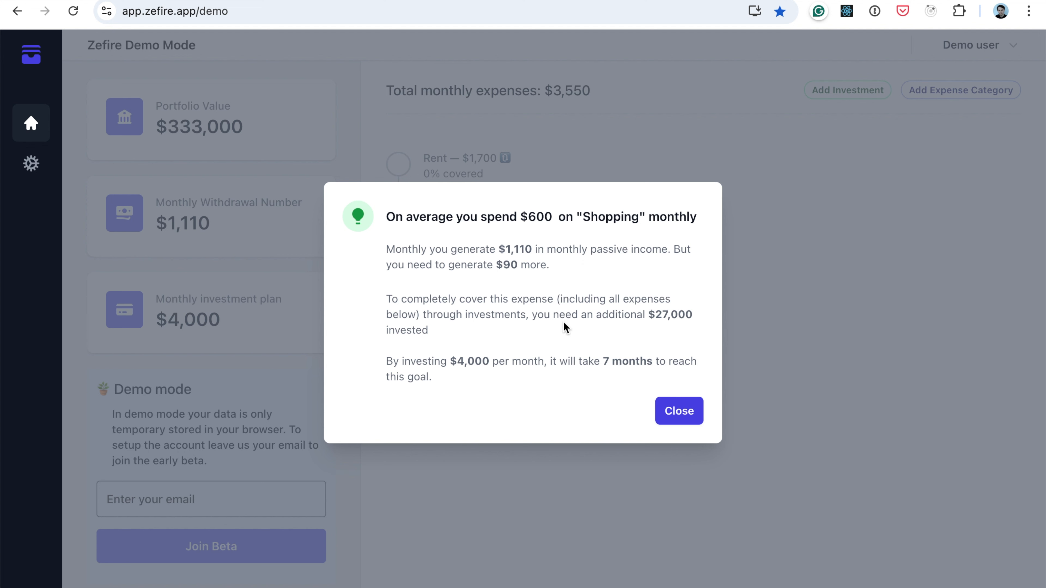
left_click_drag(655, 316, 675, 319)
left_click(673, 420)
Open the account settings page to view the withdrawal rate and currency options
mouse_move(819, 287)
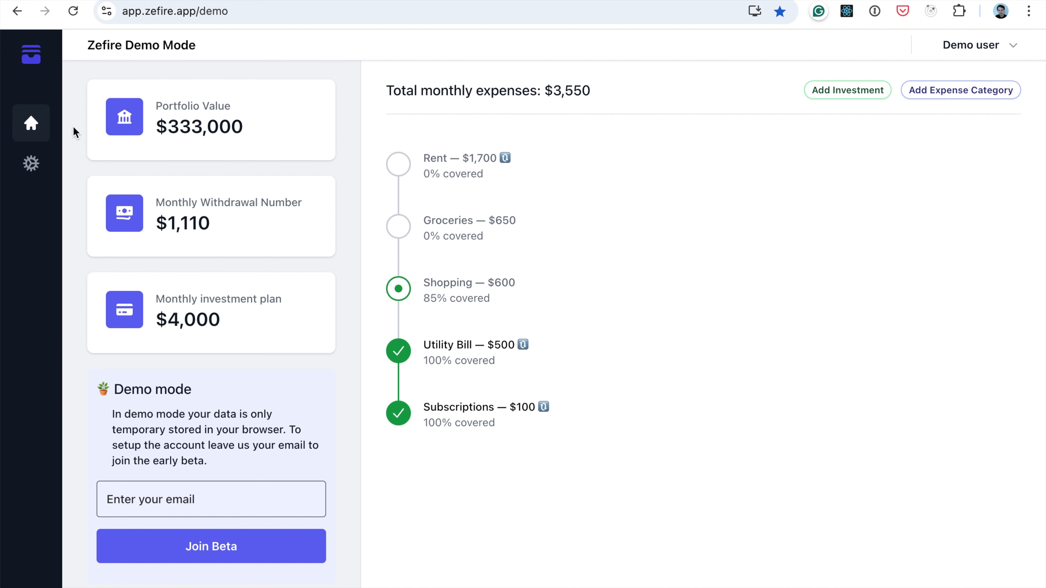
left_click(32, 167)
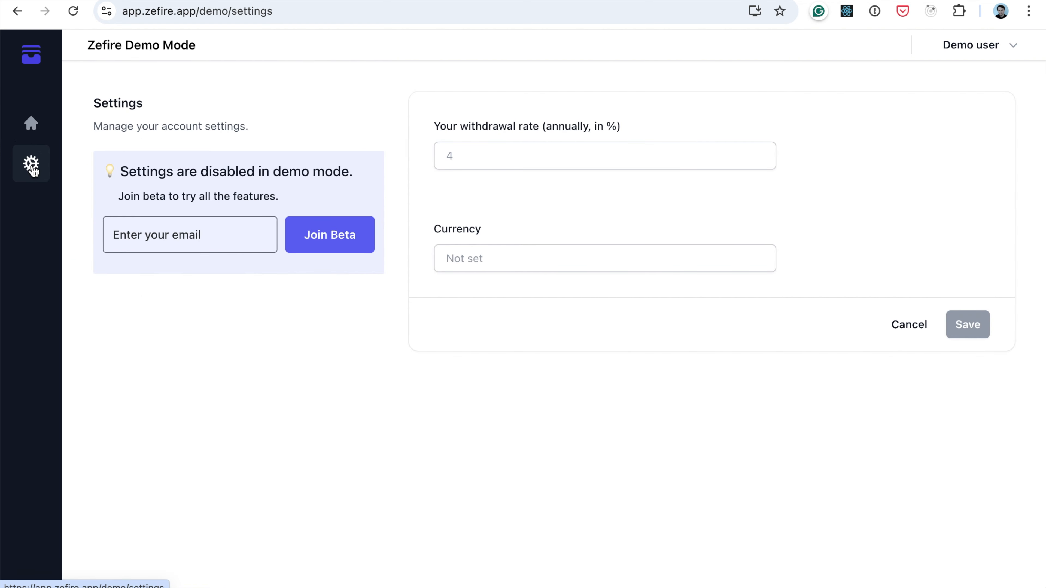